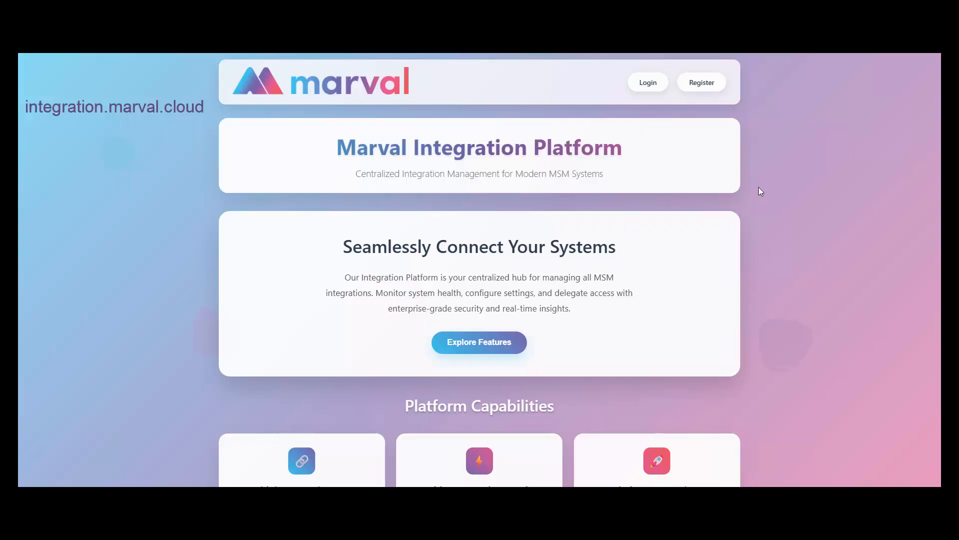
Fill in the registration form with organisation 'Acme Inc.', an e-mail and a password, and sign up.
{"action": "scroll", "coordinate": [632, 163], "scroll_direction": "down", "scroll_amount": 4}
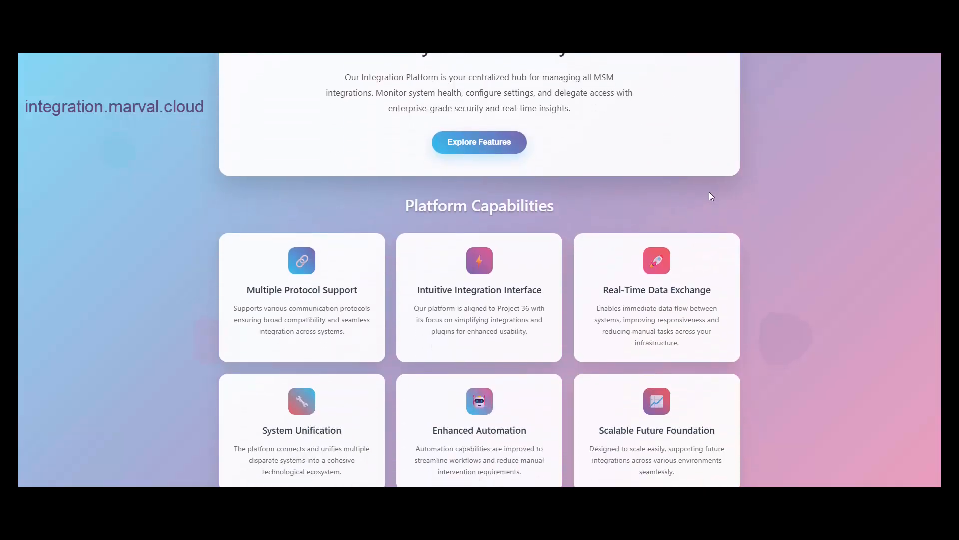
{"action": "scroll", "coordinate": [781, 214], "scroll_direction": "up", "scroll_amount": 4}
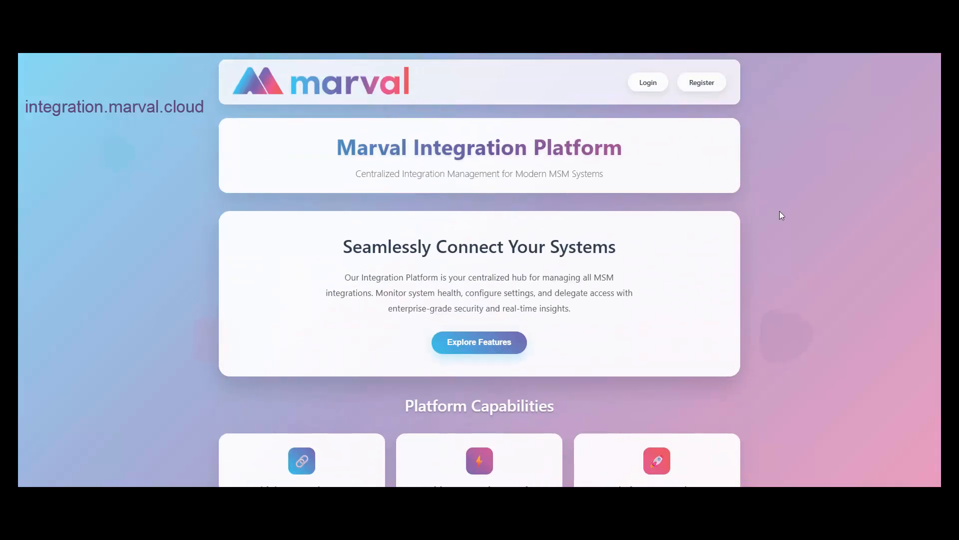
{"action": "left_click", "coordinate": [705, 83]}
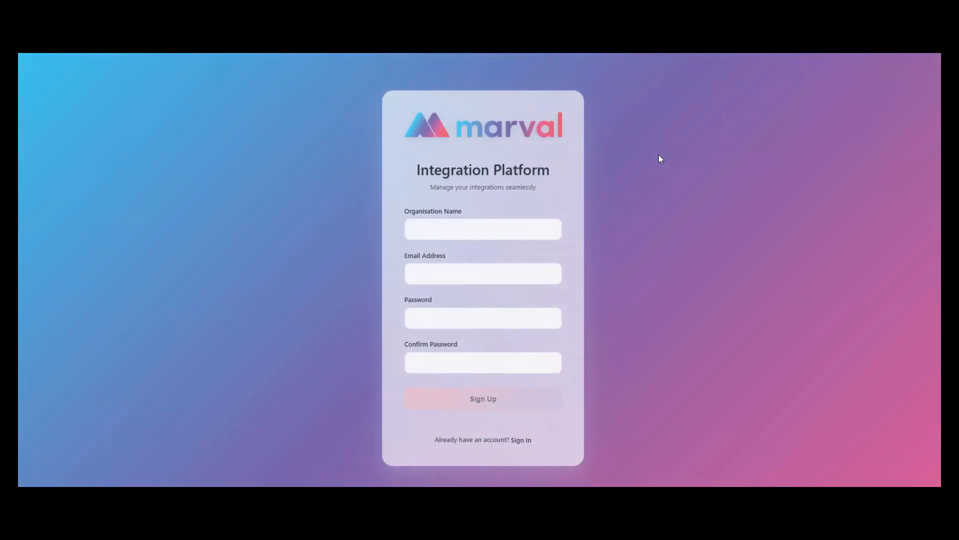
{"action": "left_click", "coordinate": [476, 233]}
{"action": "type", "text": "Acme Inc."}
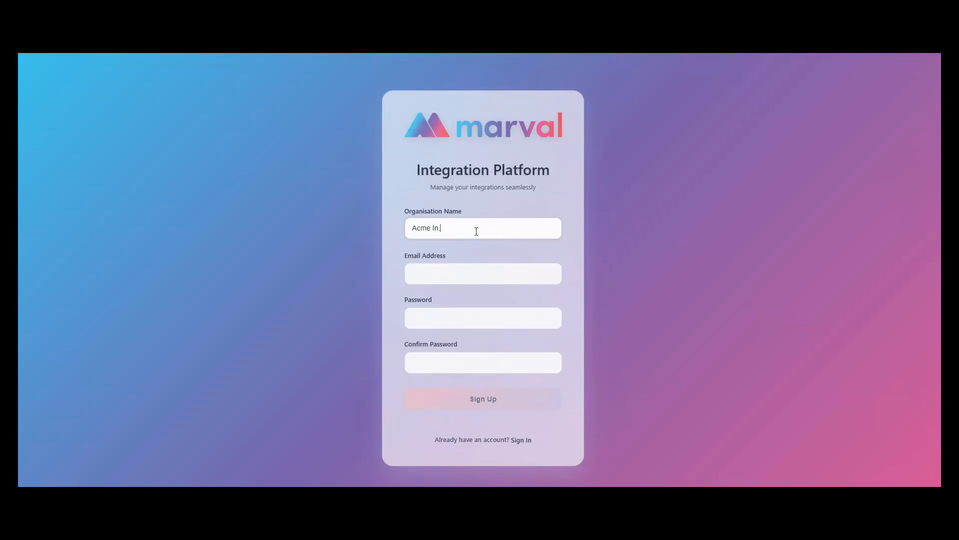
{"action": "key", "text": "Tab"}
{"action": "key", "text": "shift+Tab"}
{"action": "key", "text": "Right"}
{"action": "key", "text": "BackSpace"}
{"action": "type", "text": "c."}
{"action": "key", "text": "Tab"}
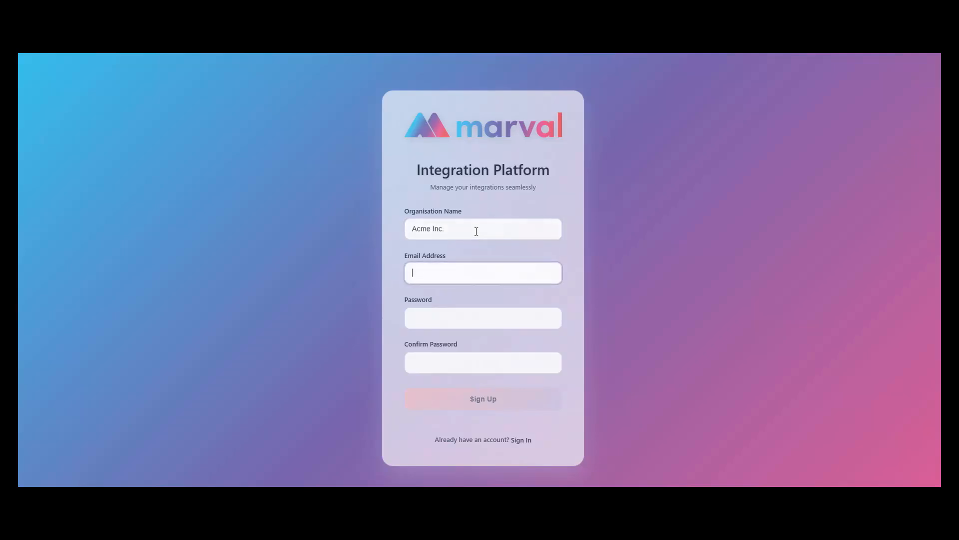
{"action": "type", "text": "20"}
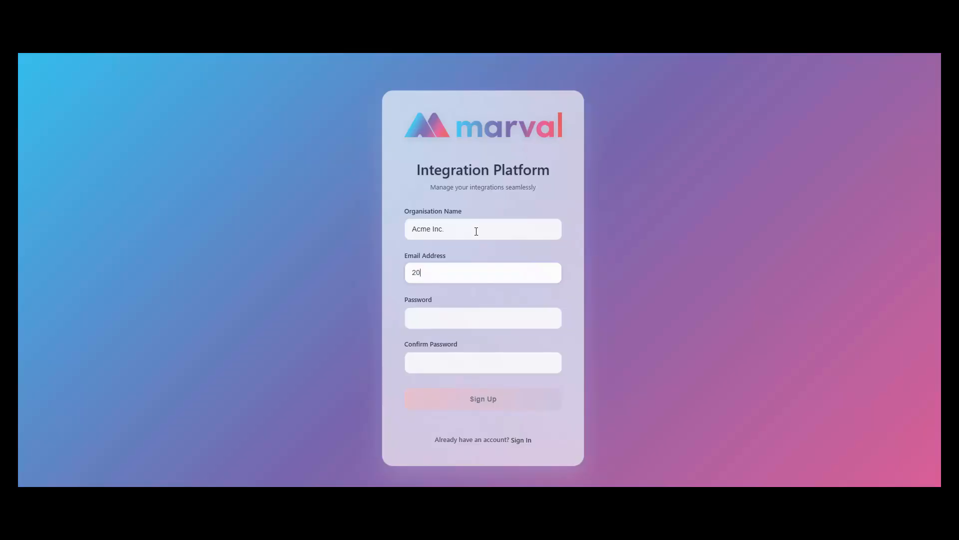
{"action": "key", "text": "Tab"}
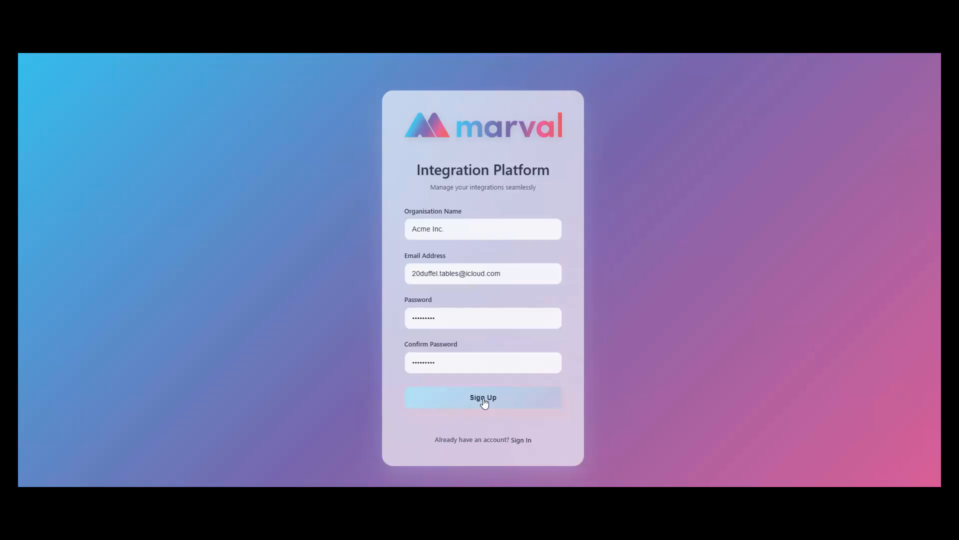
{"action": "left_click", "coordinate": [483, 399]}
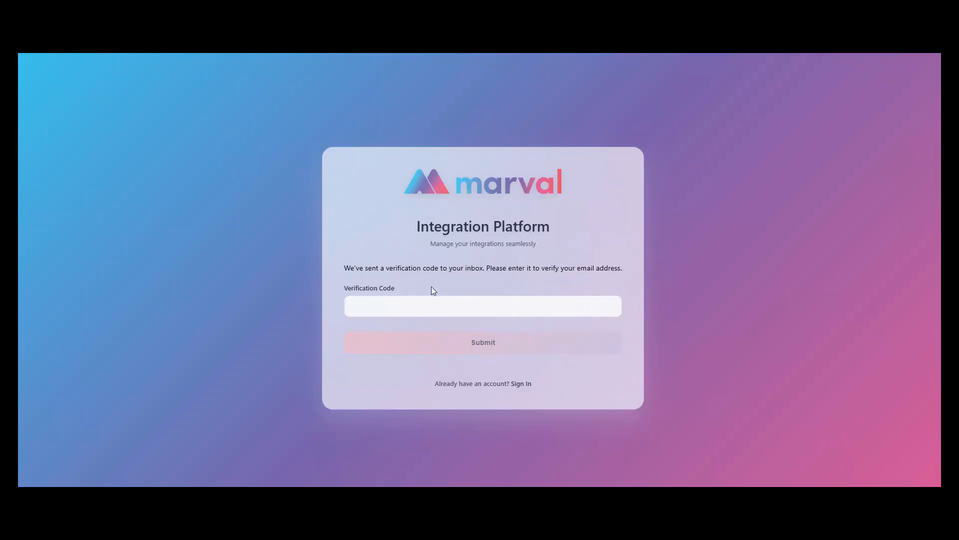
Enter the emailed verification code to verify the new account.
{"action": "left_click", "coordinate": [488, 308]}
{"action": "key", "text": "ctrl+v"}
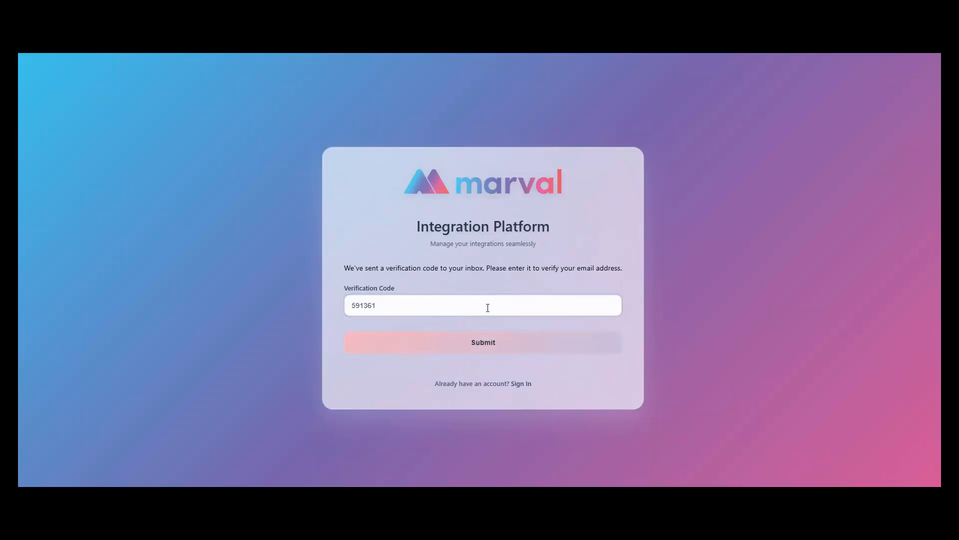
{"action": "left_click", "coordinate": [476, 342]}
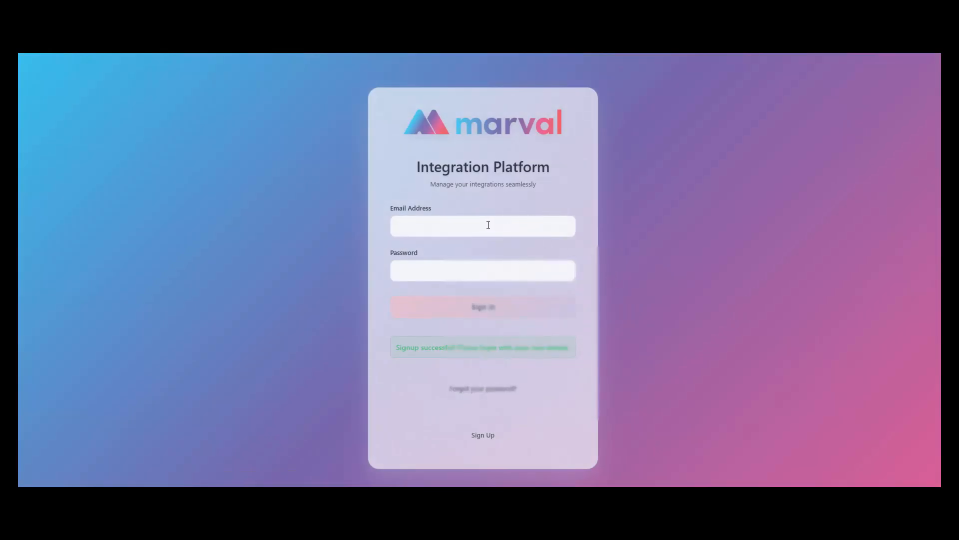
Sign in with the new account's e-mail and password, then submit the two-factor authentication code.
{"action": "left_click", "coordinate": [488, 225]}
{"action": "type", "text": "20d"}
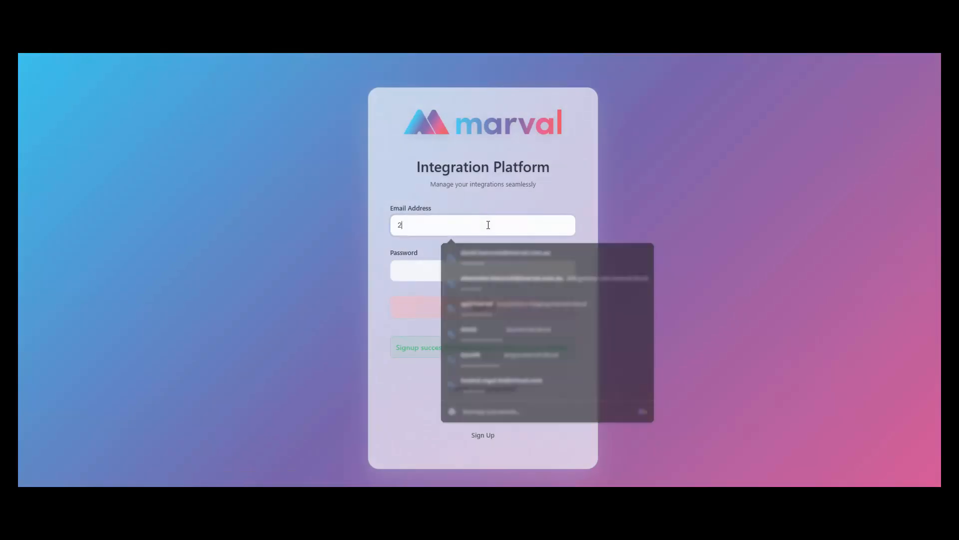
{"action": "type", "text": "u"}
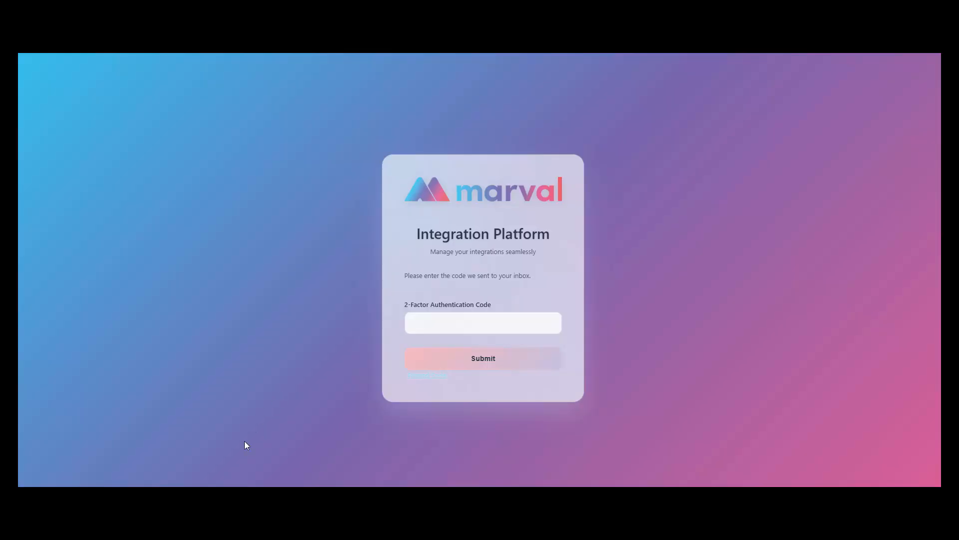
{"action": "left_click", "coordinate": [447, 329]}
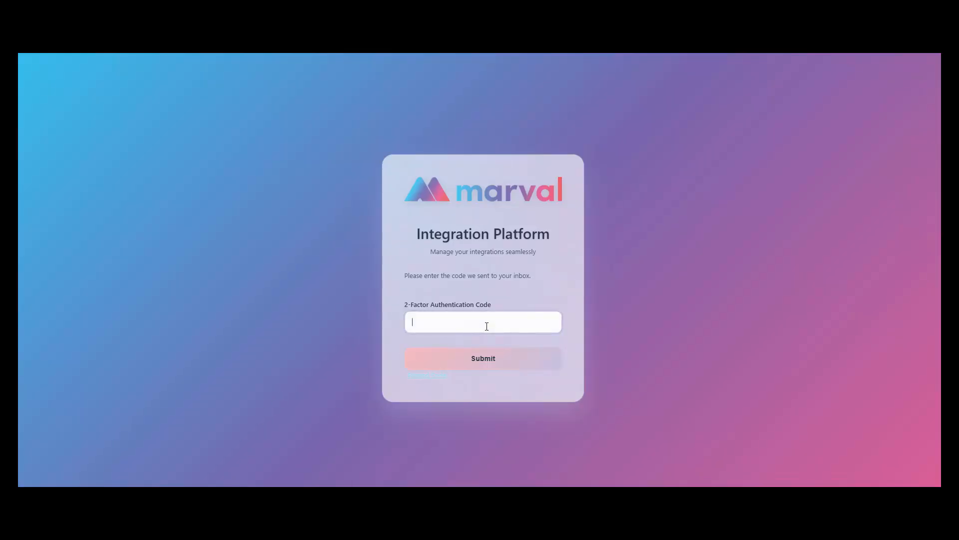
{"action": "key", "text": "ctrl+v"}
{"action": "left_click", "coordinate": [481, 363]}
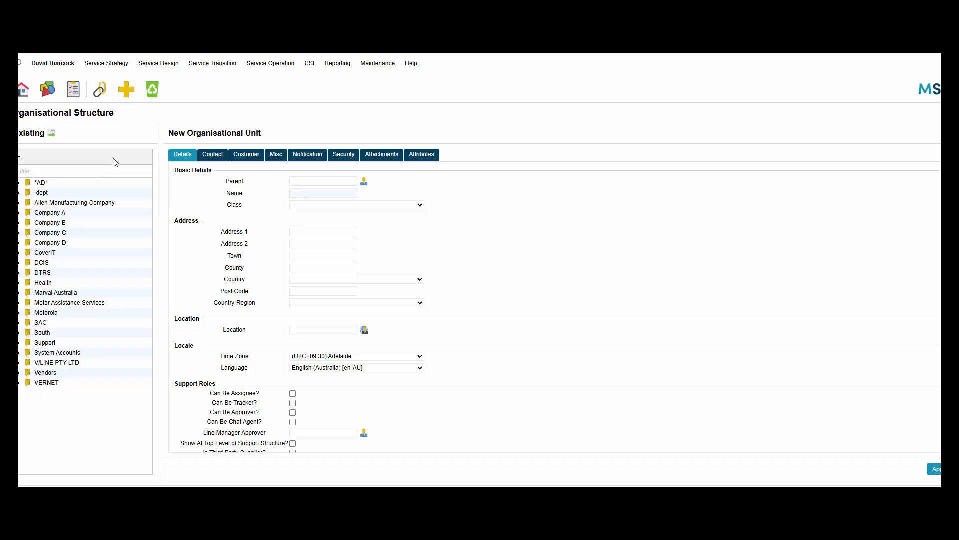
Filter the organisational structure for 'integ' and open the Integration, Marval contact.
{"action": "left_click", "coordinate": [108, 170]}
{"action": "type", "text": "integ"}
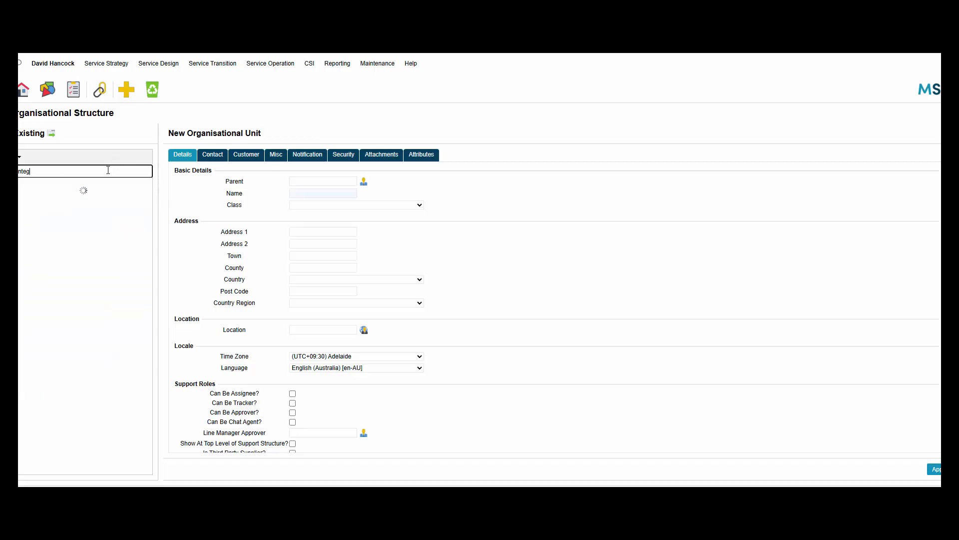
{"action": "left_click", "coordinate": [99, 183]}
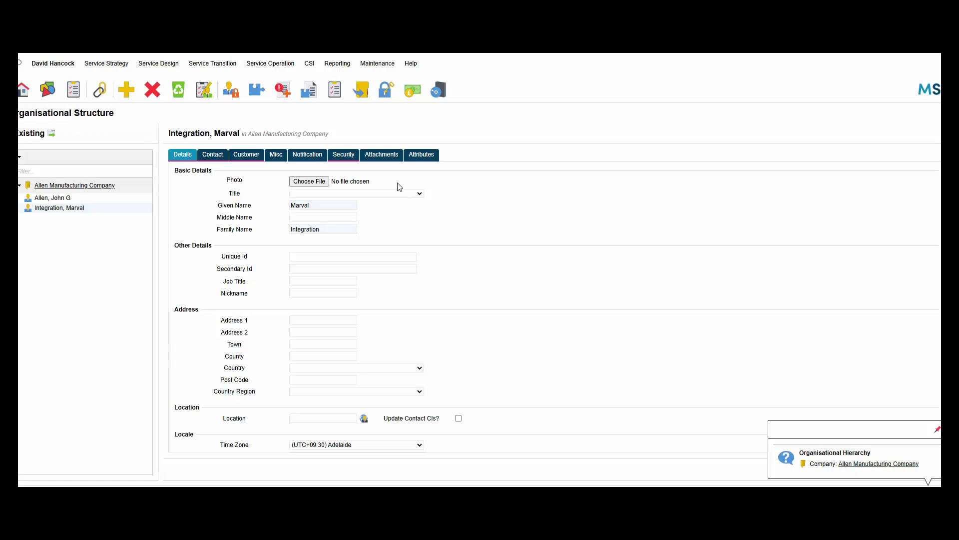
Add an API key with purpose 'Integration Platform' and copy the generated key.
{"action": "left_click", "coordinate": [386, 91]}
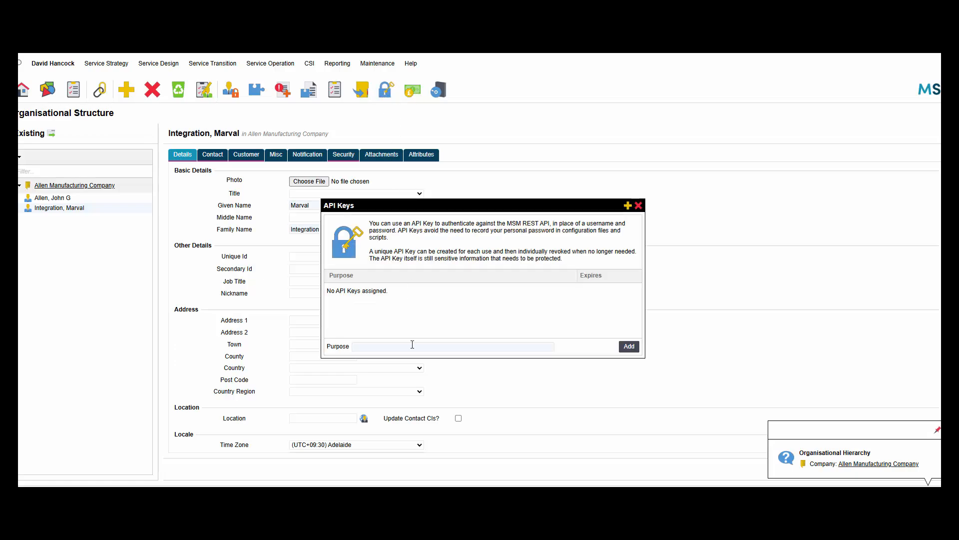
{"action": "left_click", "coordinate": [418, 344]}
{"action": "type", "text": "Integr"}
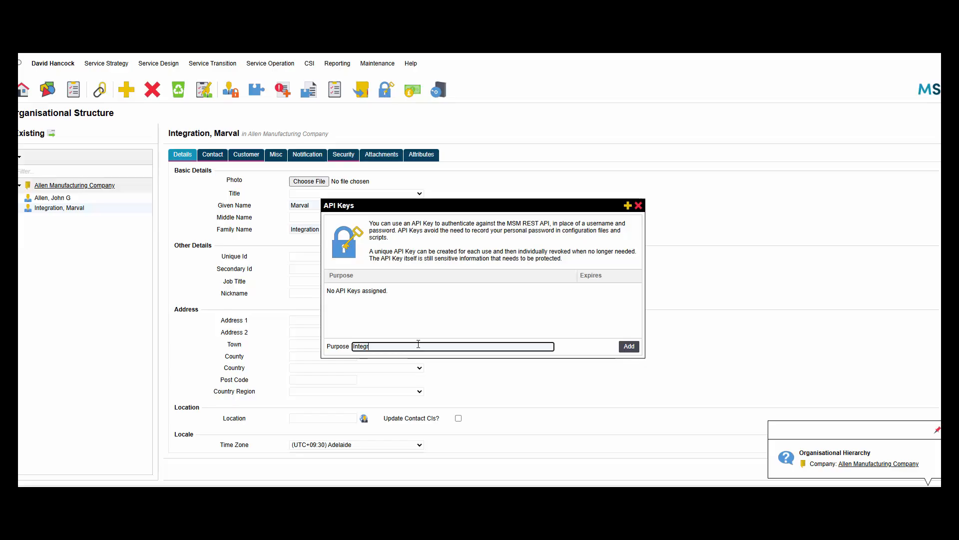
{"action": "type", "text": "ation Platform"}
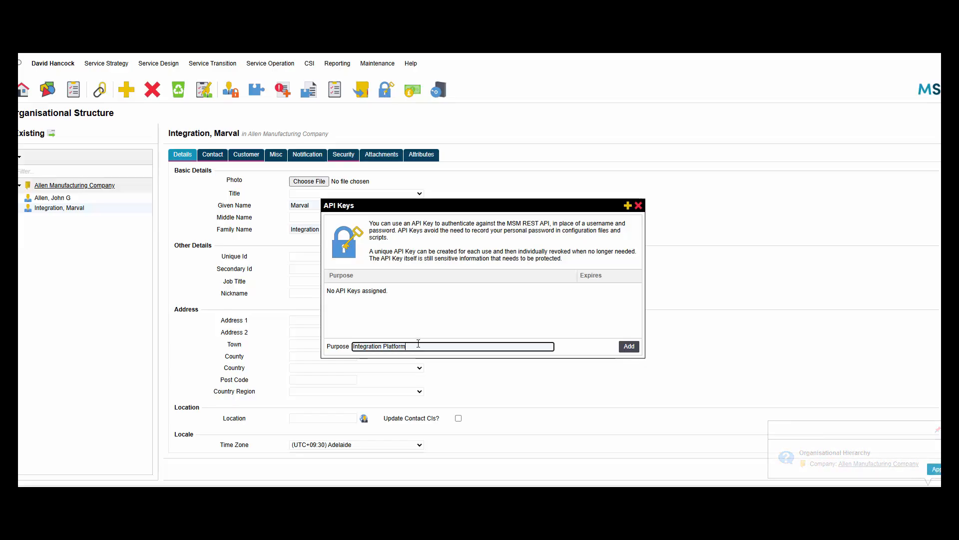
{"action": "left_click", "coordinate": [628, 347]}
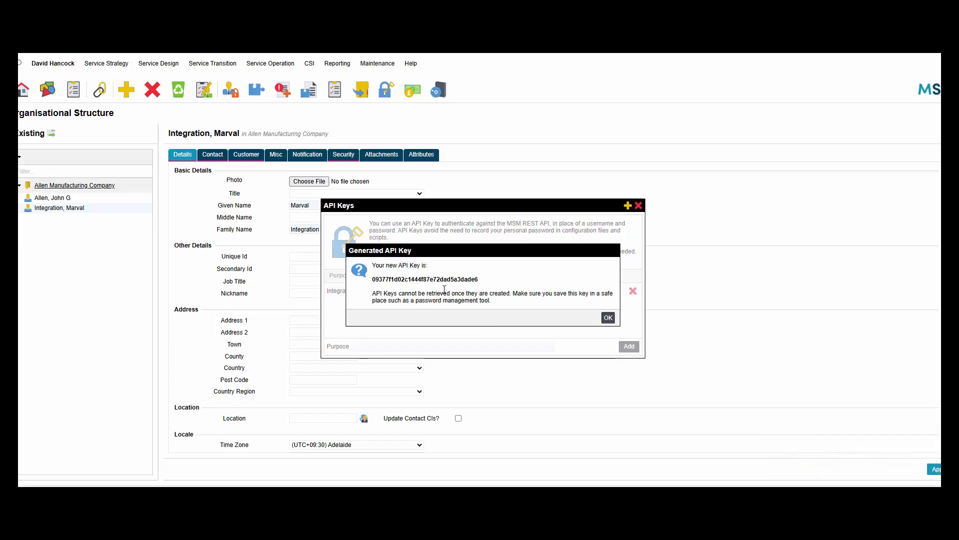
{"action": "double_click", "coordinate": [443, 281]}
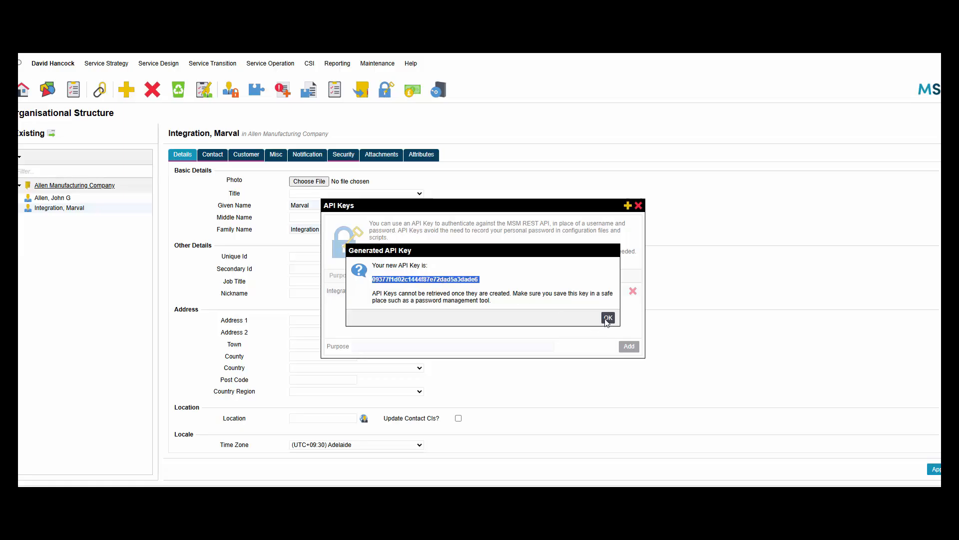
{"action": "double_click", "coordinate": [469, 281]}
{"action": "key", "text": "ctrl+c"}
{"action": "left_click", "coordinate": [607, 318]}
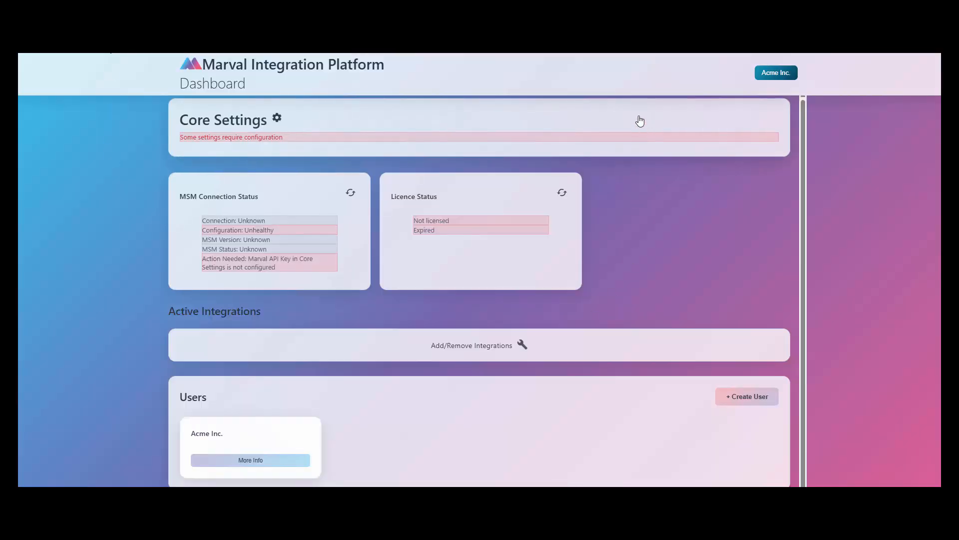
Paste the copied MSM key into the Marval API Key field on the Core Settings page.
{"action": "left_click", "coordinate": [616, 118]}
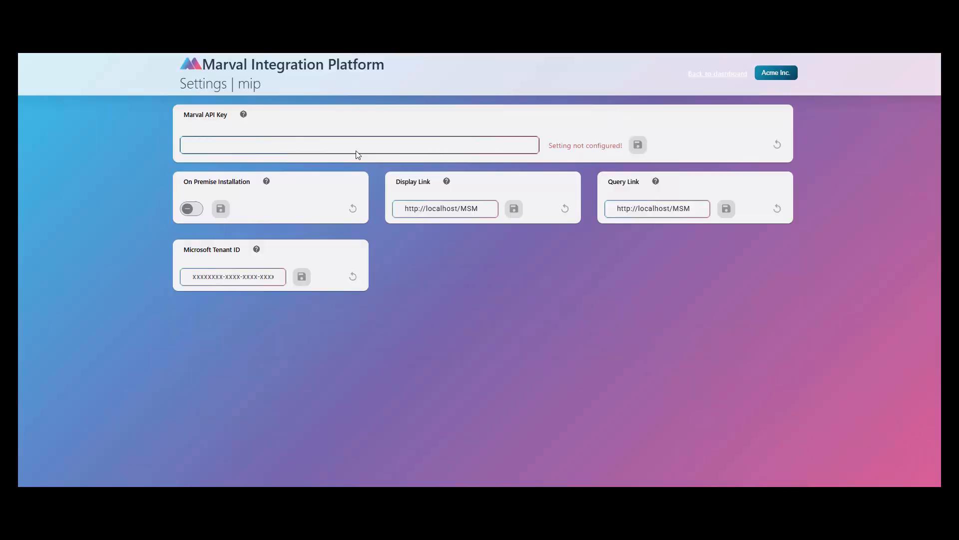
{"action": "left_click", "coordinate": [306, 144]}
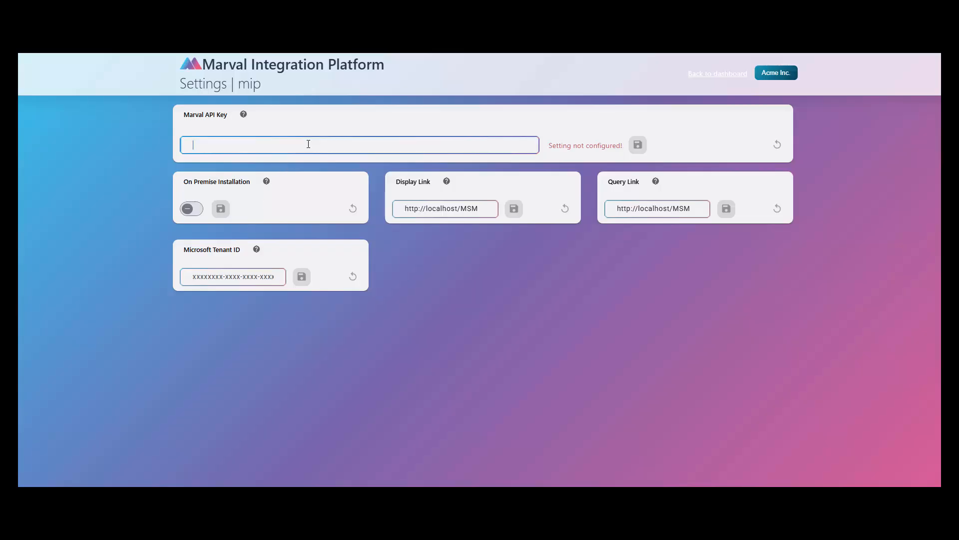
{"action": "key", "text": "ctrl+v"}
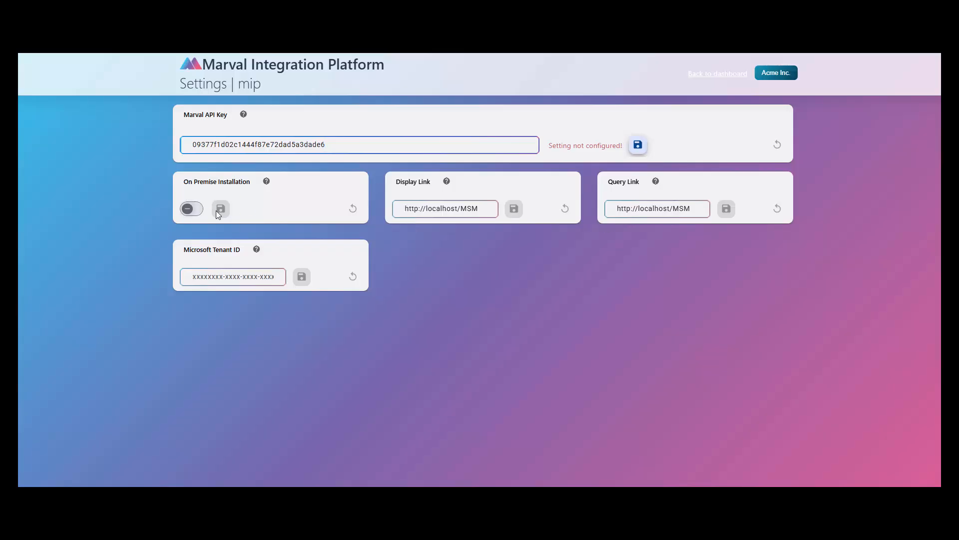
{"action": "left_click", "coordinate": [281, 211]}
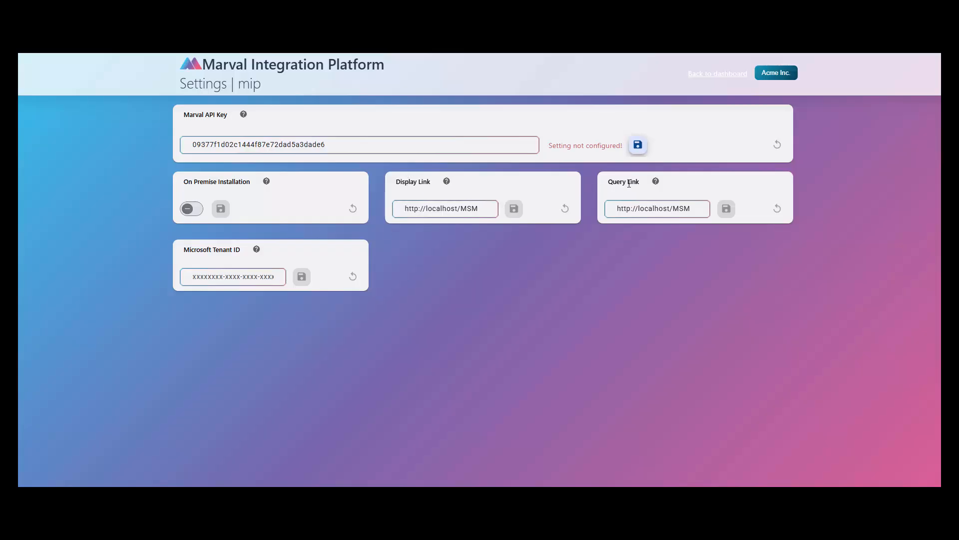
{"action": "left_click", "coordinate": [440, 209]}
Replace the Display Link and Query Link values with the marvaldemo URL.
{"action": "left_click", "coordinate": [478, 206]}
{"action": "key", "text": "ctrl+a"}
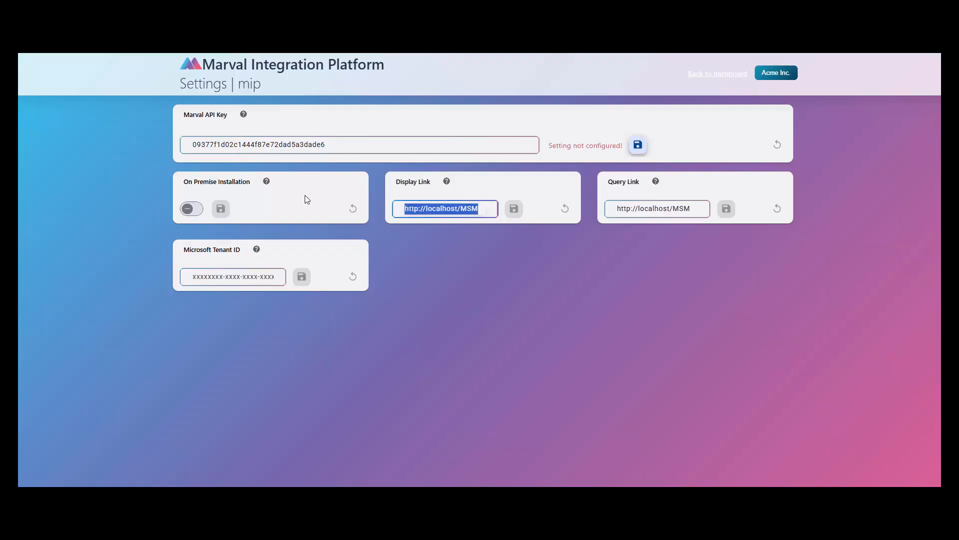
{"action": "type", "text": "https://marvaldemo.marval.com/MSM"}
{"action": "left_click", "coordinate": [654, 207]}
{"action": "key", "text": "ctrl+a"}
{"action": "type", "text": "https://marvaldemo.marval.com.au/MSM"}
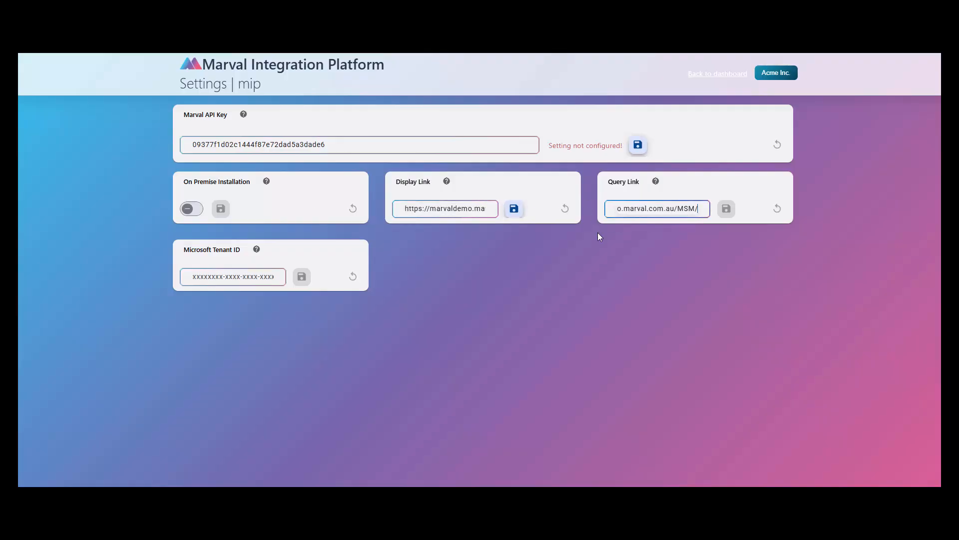
Save the Display Link, Marval API Key and Query Link, then go back to the dashboard.
{"action": "left_click", "coordinate": [515, 210]}
{"action": "left_click", "coordinate": [636, 146]}
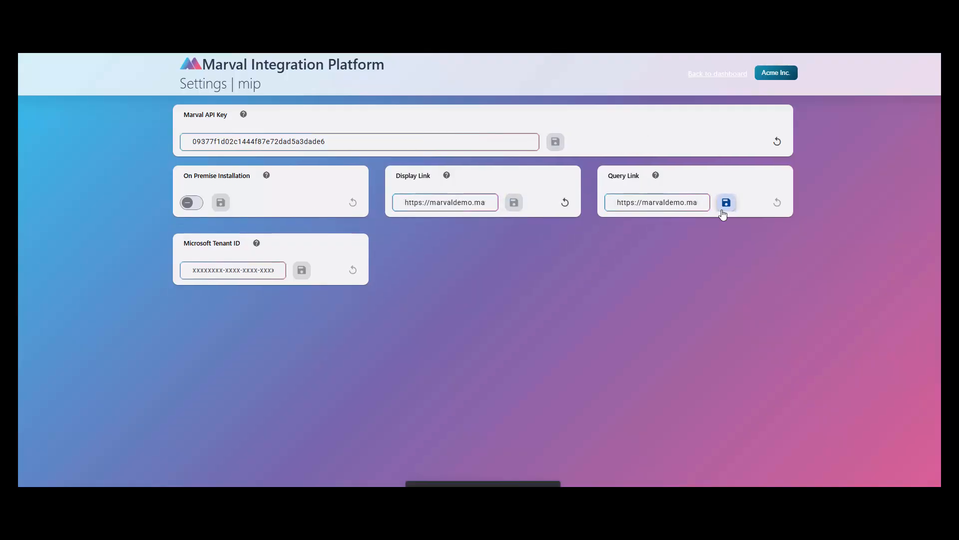
{"action": "left_click", "coordinate": [725, 205]}
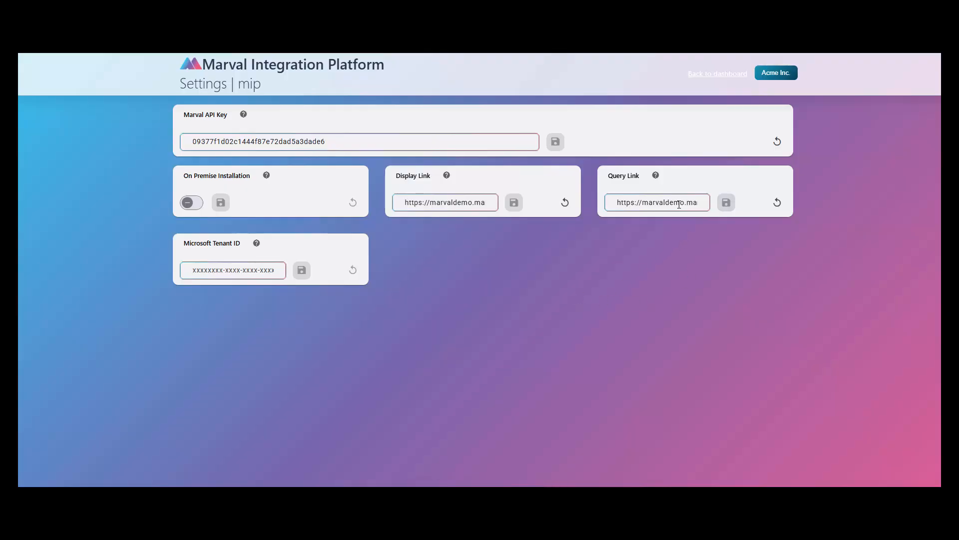
{"action": "left_click", "coordinate": [720, 82]}
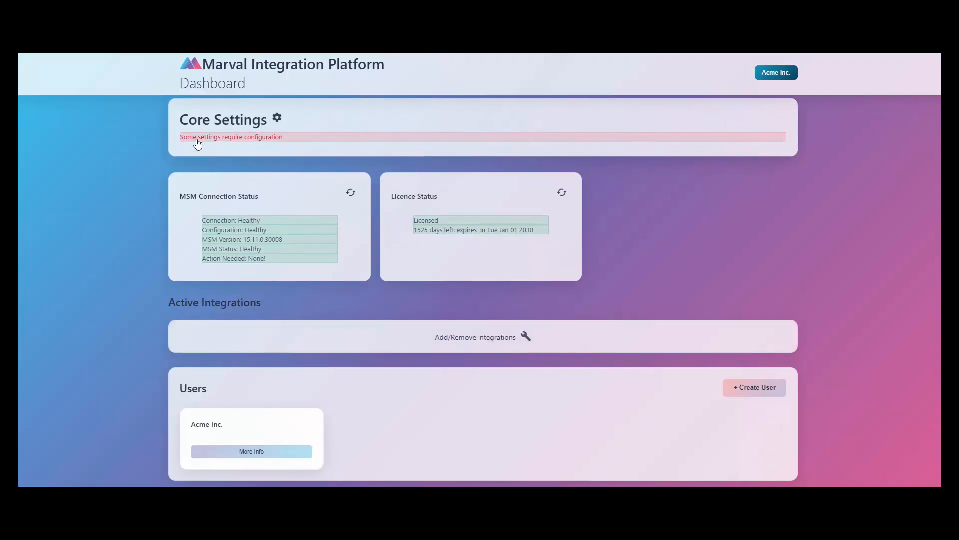
Reopen Settings via the Core Settings card on the dashboard.
{"action": "left_click", "coordinate": [346, 140]}
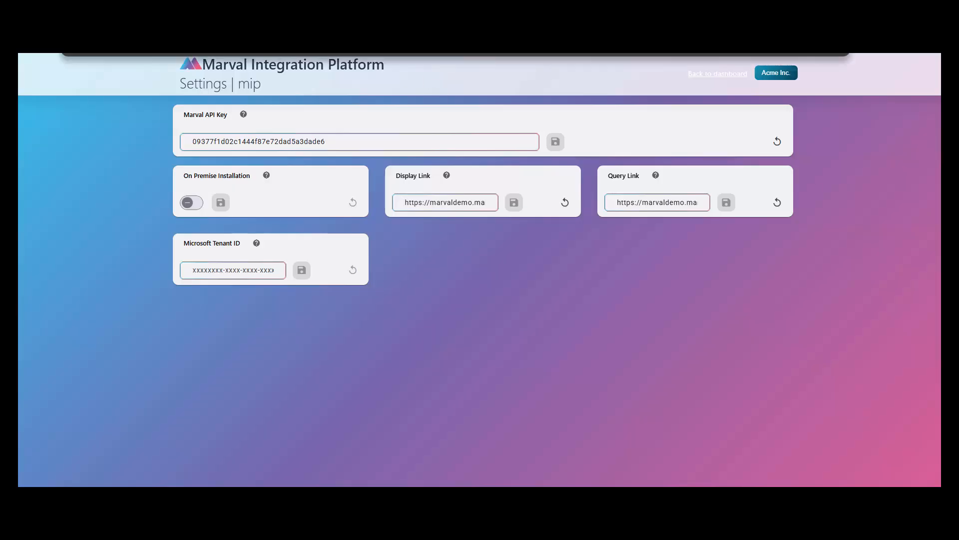
Paste the tenant GUID into Microsoft Tenant ID, save it, and return to the dashboard.
{"action": "type", "text": "https://teams.microsoft.com/l/team/19%3AEJMdeA7_2eA2rrOFrpd-iTFXHQbkAxgnky-DWvDzPtc1%40thread.tacv2/conversations?groupId=33ac9e4a-a2d9-4fae-9281-ee0f97b9f6a3&tenantId=9bca3cde-b3f7-4c9d-ae84-ebcdee382990"}
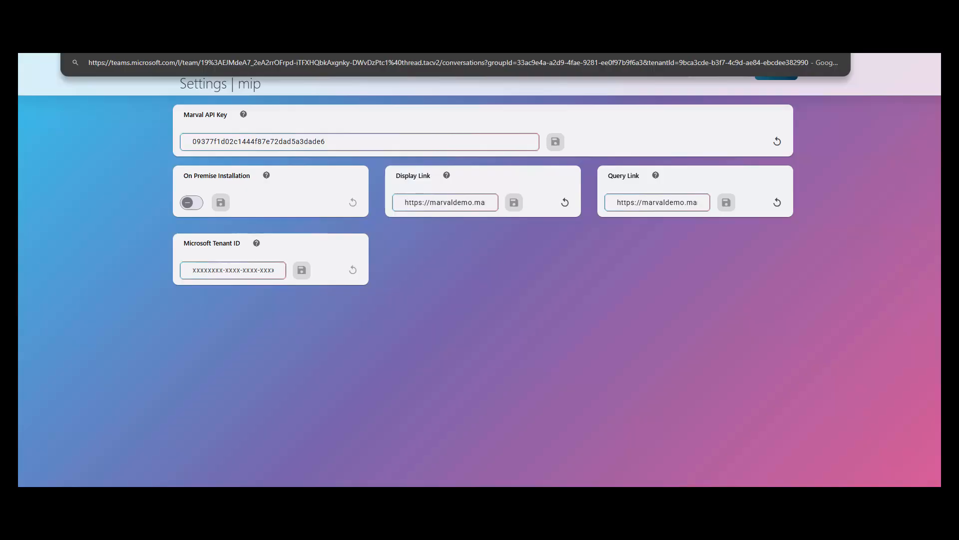
{"action": "left_click", "coordinate": [242, 268]}
{"action": "type", "text": "9bca3cde-b3f7-4c9d-ae84-ebcdee382990"}
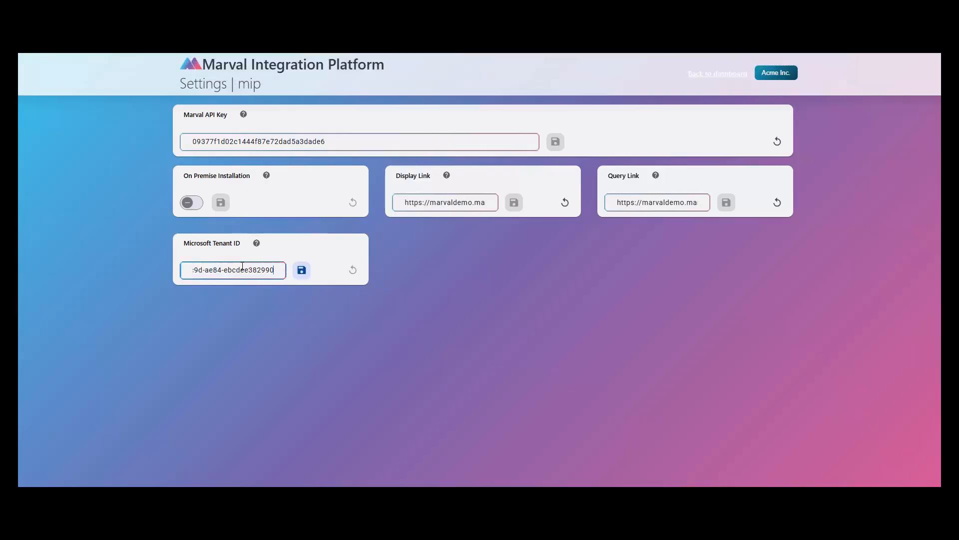
{"action": "left_click", "coordinate": [302, 273]}
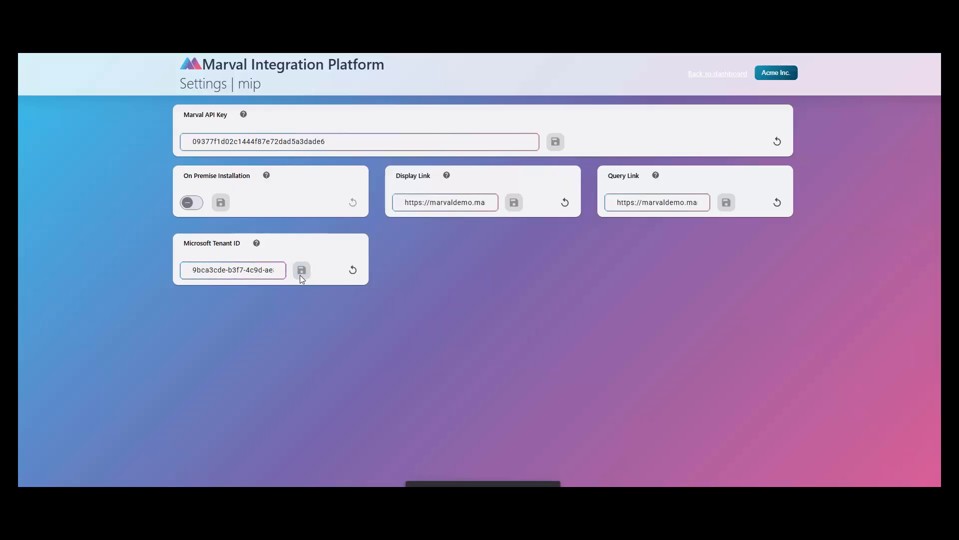
{"action": "left_click", "coordinate": [718, 74]}
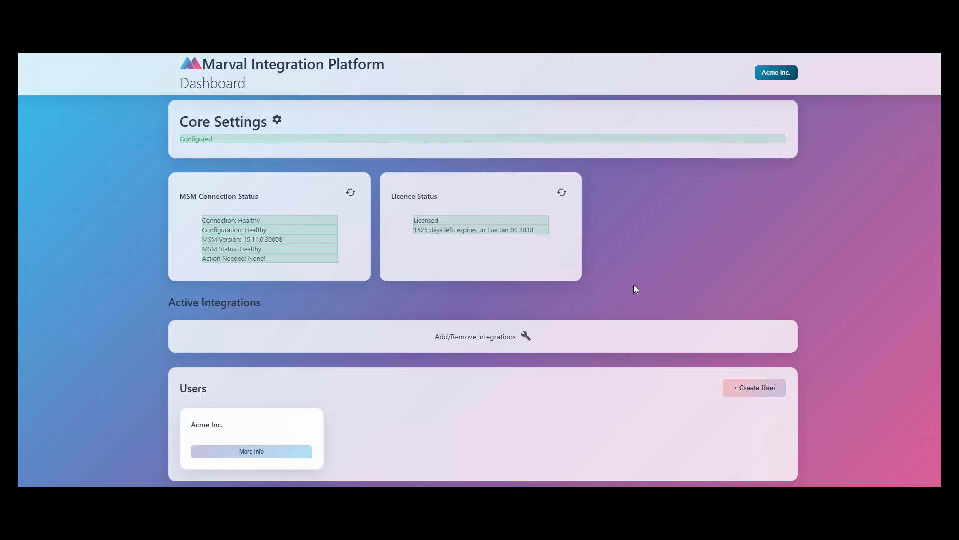
Add the Pushover integration, save Pushover.zip, and copy its plugin key.
{"action": "left_click", "coordinate": [602, 335]}
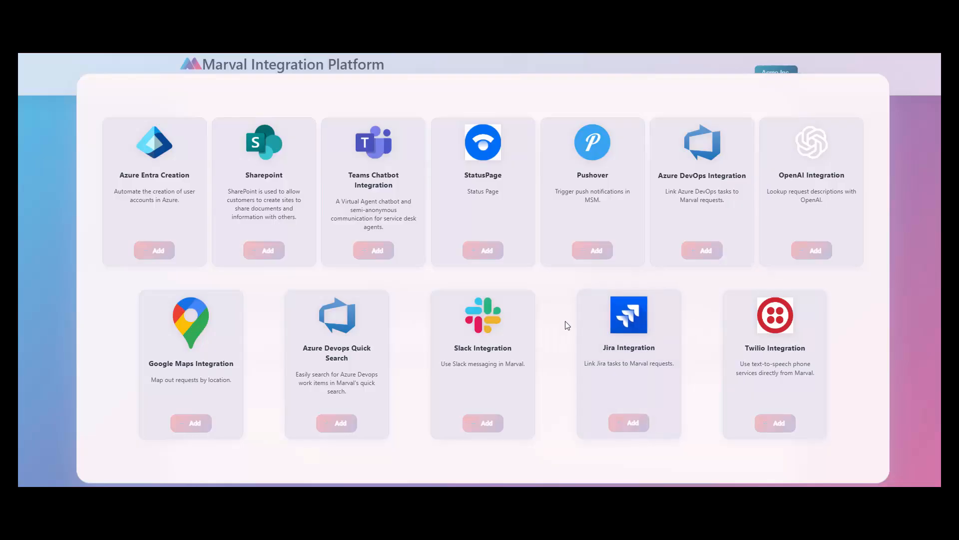
{"action": "left_click", "coordinate": [592, 251]}
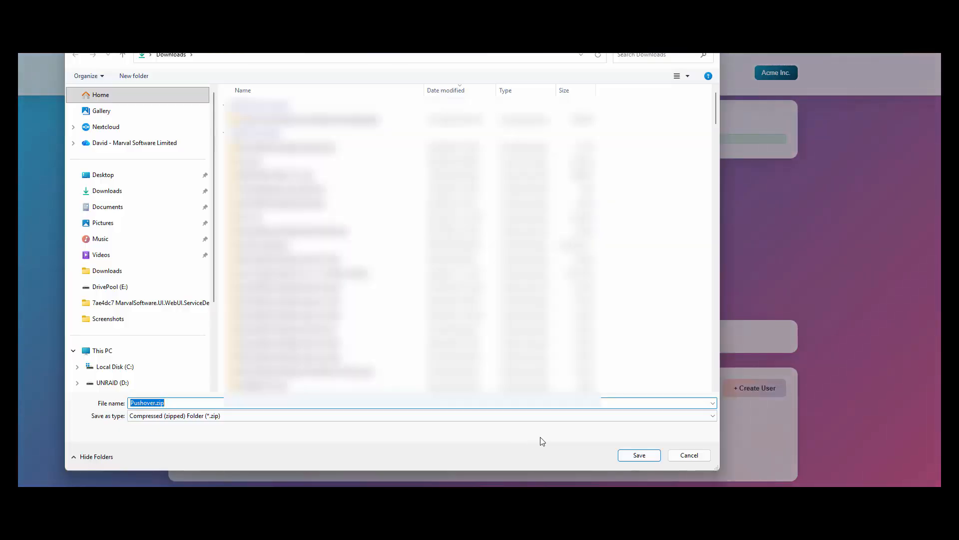
{"action": "left_click", "coordinate": [635, 456]}
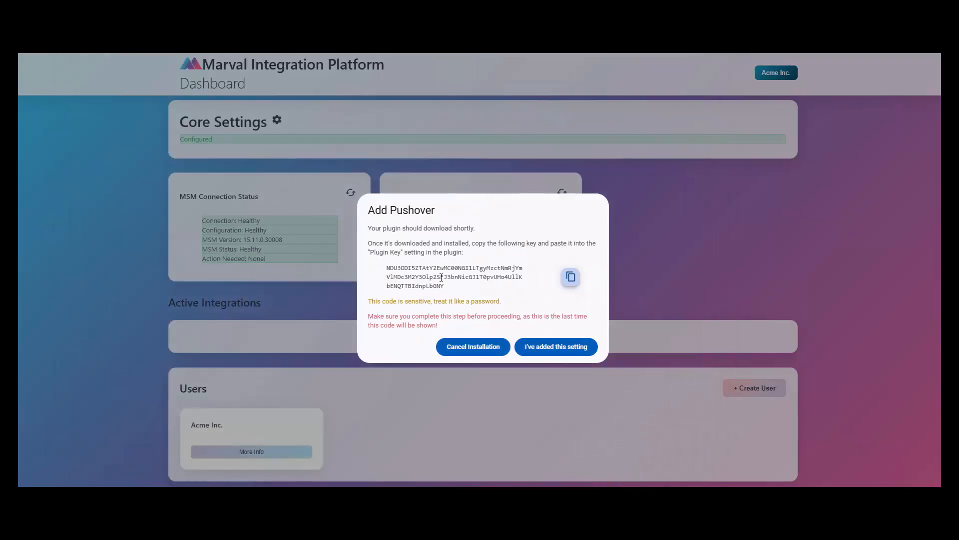
{"action": "left_click", "coordinate": [571, 279]}
{"action": "left_click", "coordinate": [202, 50]}
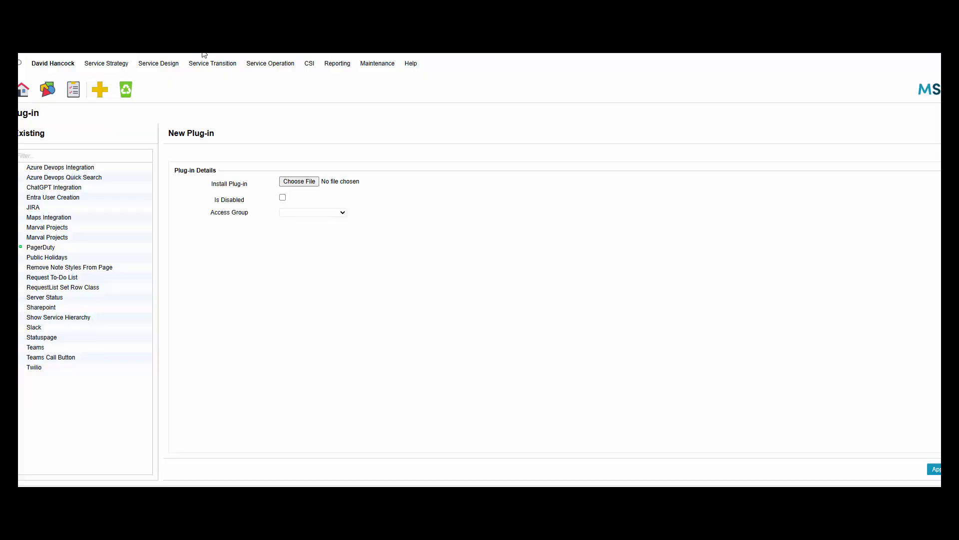
Upload Pushover.zip from Downloads on MSM's System > Plug-ins page and apply it.
{"action": "mouse_move", "coordinate": [381, 69]}
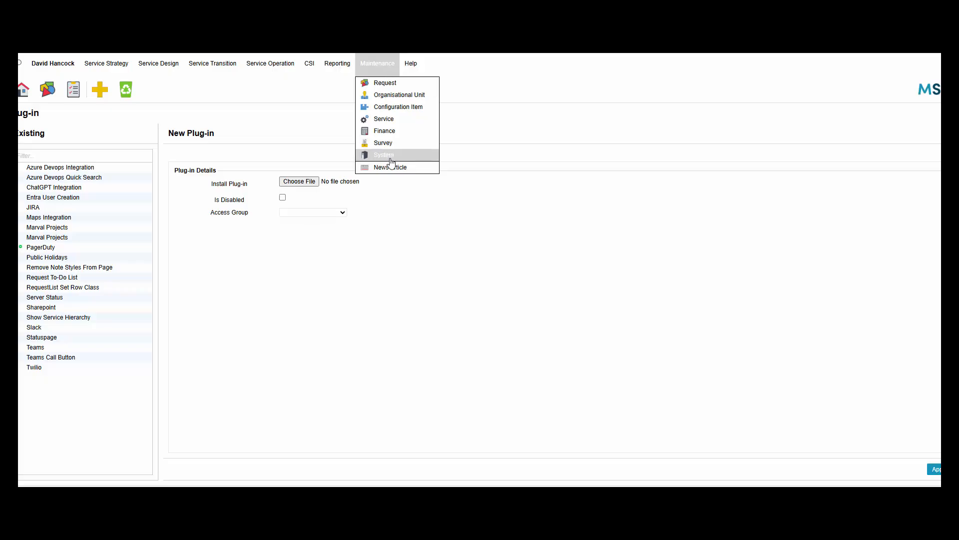
{"action": "left_click", "coordinate": [369, 154]}
{"action": "left_click", "coordinate": [604, 172]}
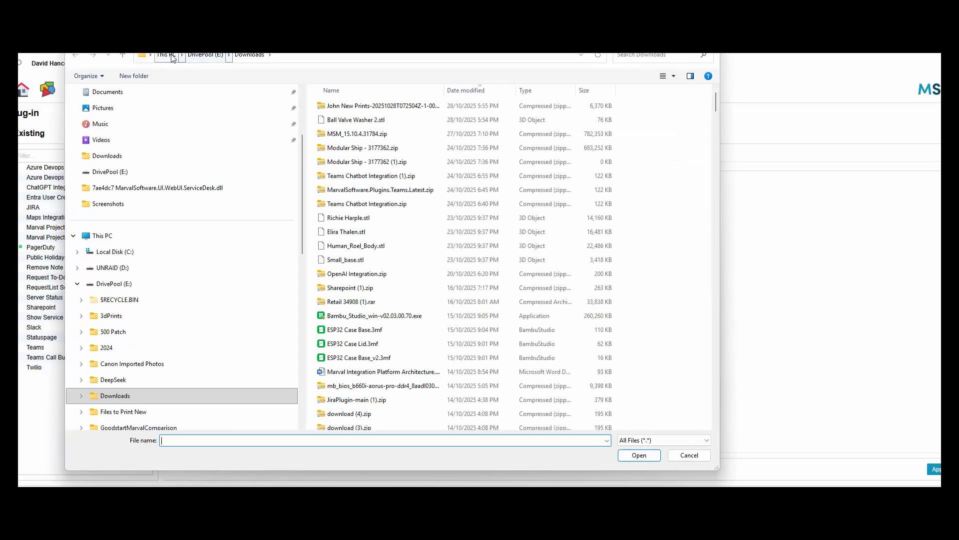
{"action": "scroll", "coordinate": [152, 142], "scroll_direction": "up", "scroll_amount": 3}
{"action": "scroll", "coordinate": [153, 142], "scroll_direction": "up", "scroll_amount": 1}
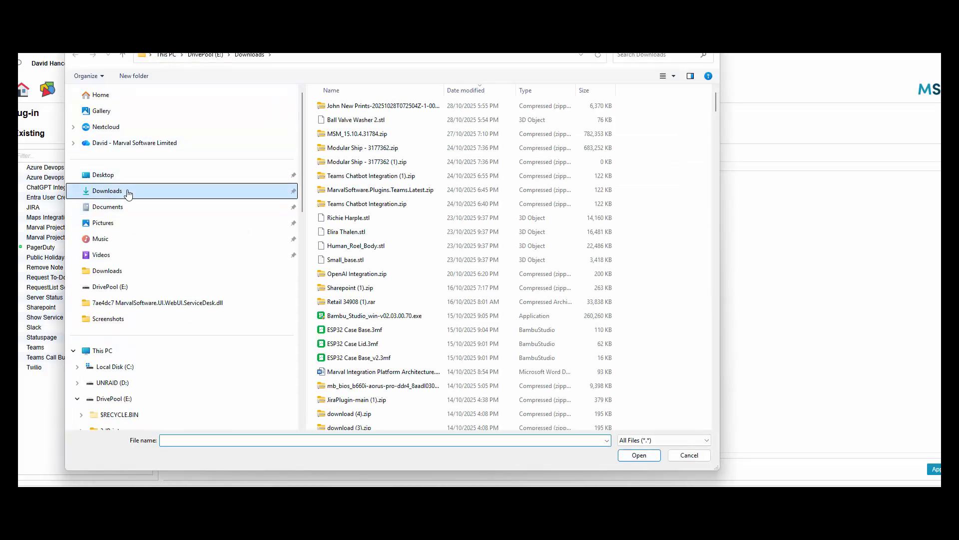
{"action": "left_click", "coordinate": [128, 191]}
{"action": "double_click", "coordinate": [350, 119]}
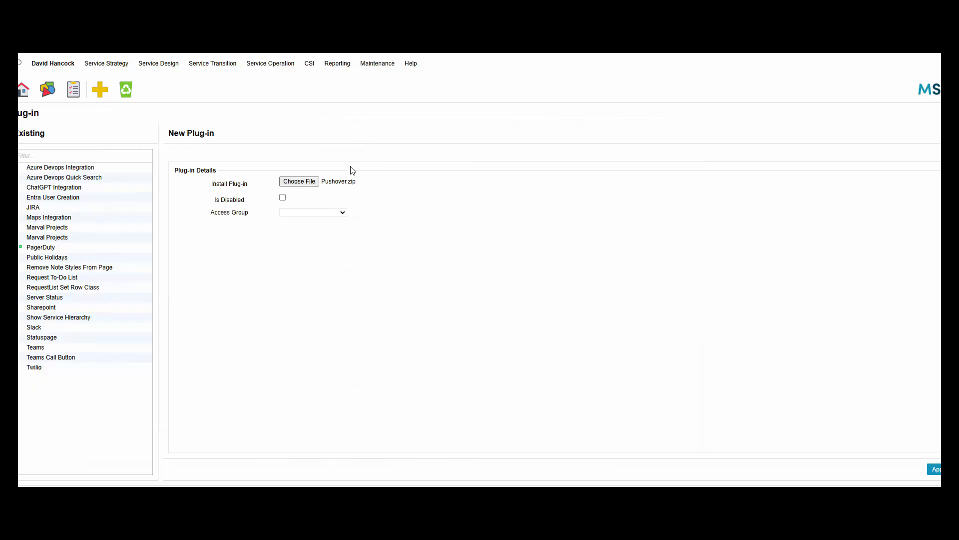
{"action": "left_click", "coordinate": [933, 469]}
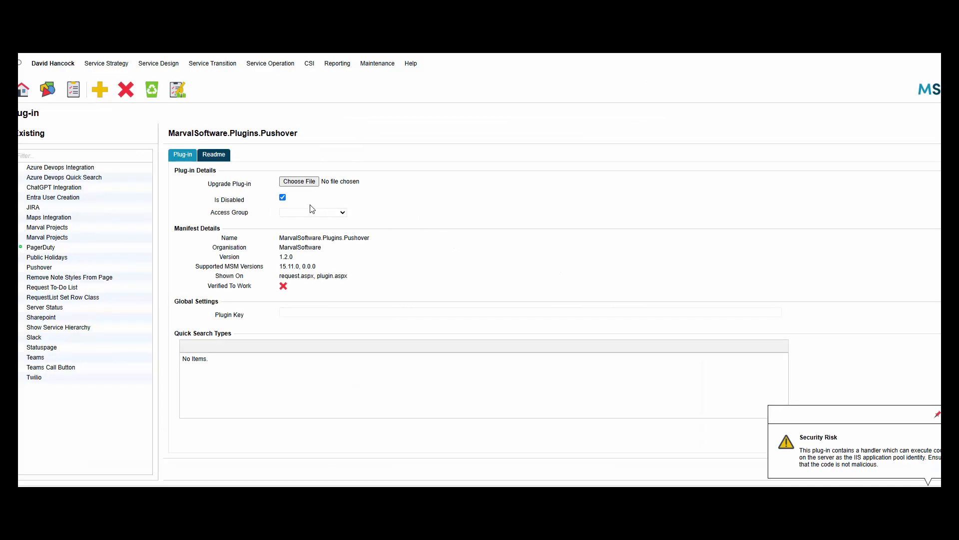
Untick Is Disabled for Pushover and activate the integration with the copied plugin key.
{"action": "left_click", "coordinate": [282, 197]}
{"action": "left_click", "coordinate": [936, 470]}
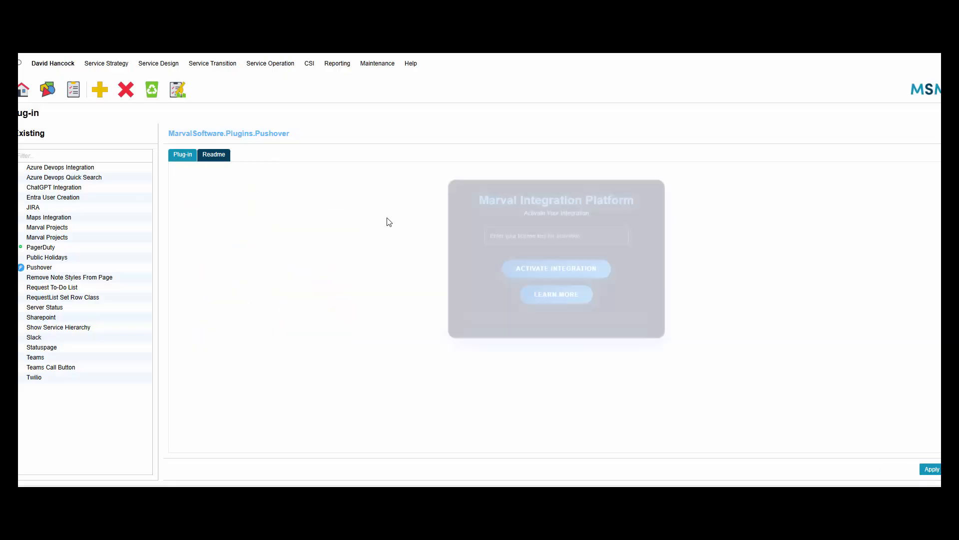
{"action": "left_click", "coordinate": [550, 224]}
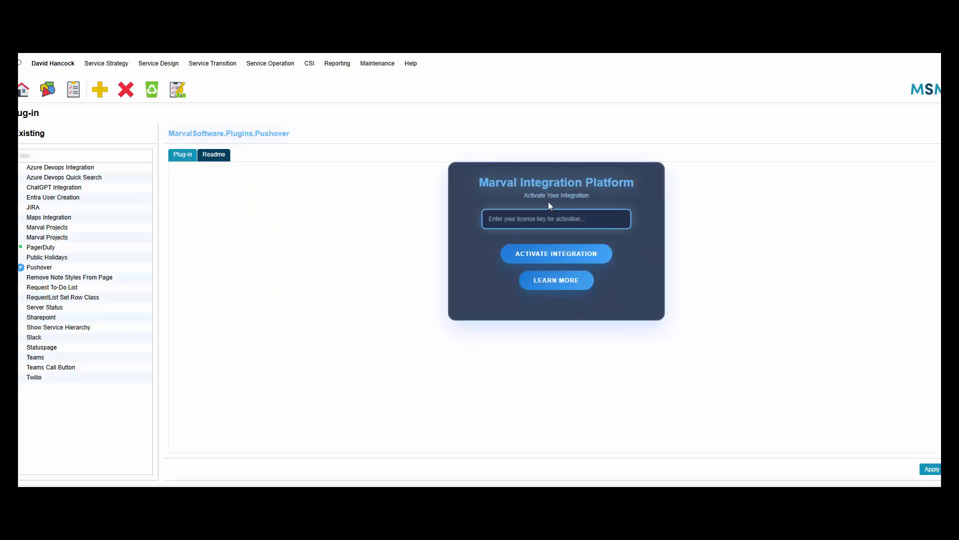
{"action": "key", "text": "ctrl+v"}
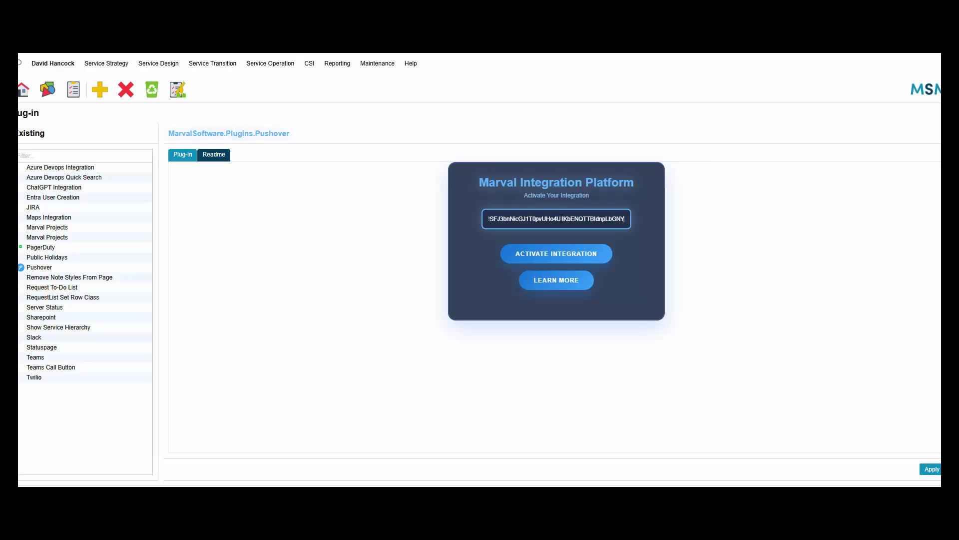
{"action": "left_click", "coordinate": [395, 220]}
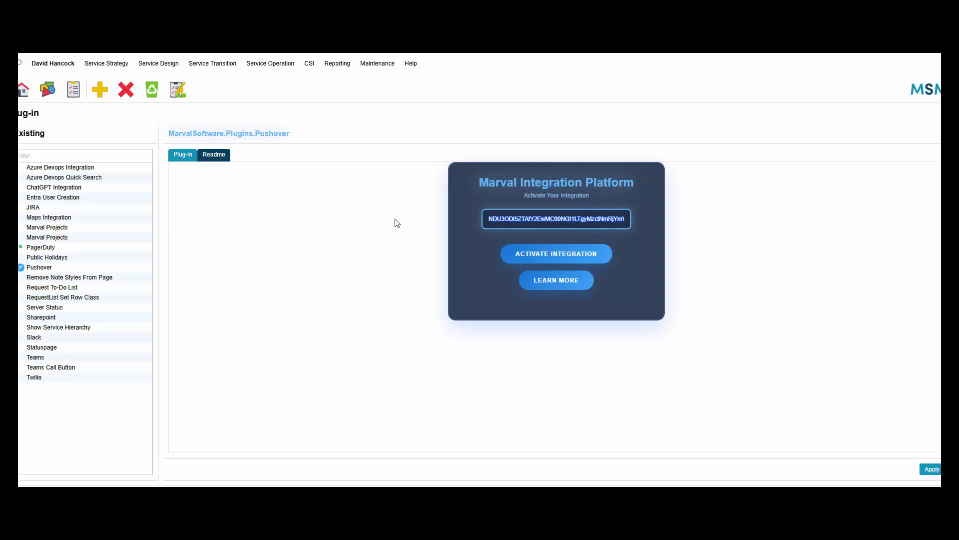
{"action": "left_click", "coordinate": [564, 256]}
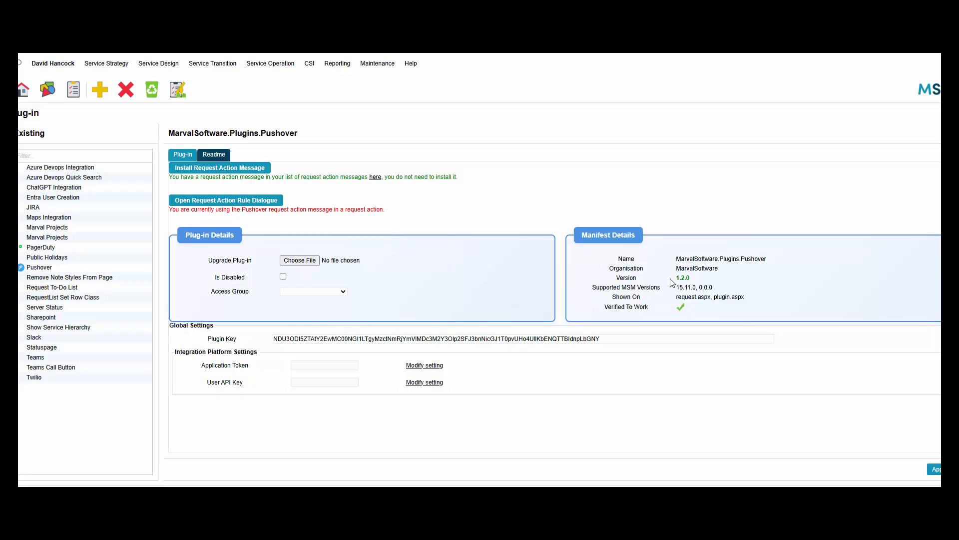
{"action": "left_click_drag", "start_coordinate": [676, 277], "coordinate": [690, 278]}
{"action": "left_click", "coordinate": [690, 277]}
Enter the Pushover Application Token and User API Key, and save each field.
{"action": "left_click", "coordinate": [416, 367]}
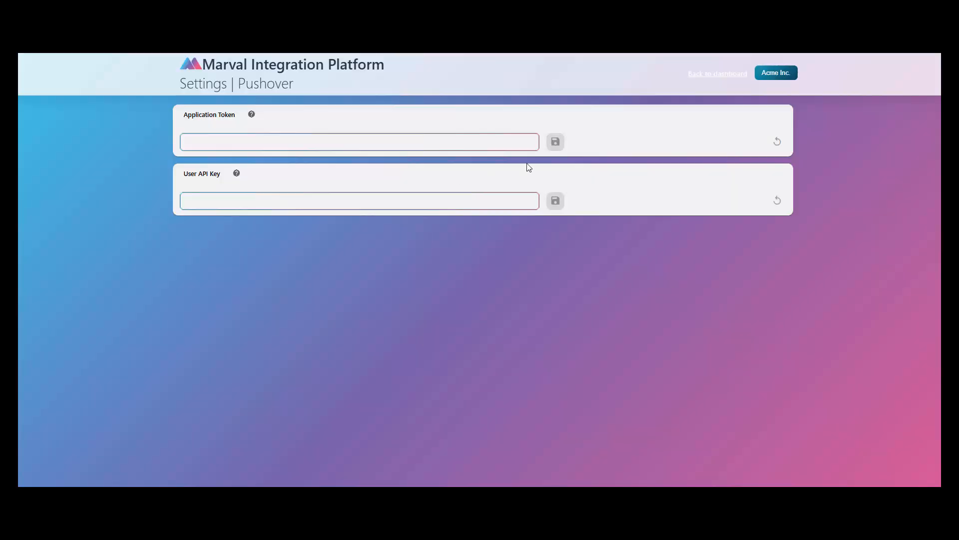
{"action": "left_click", "coordinate": [457, 144]}
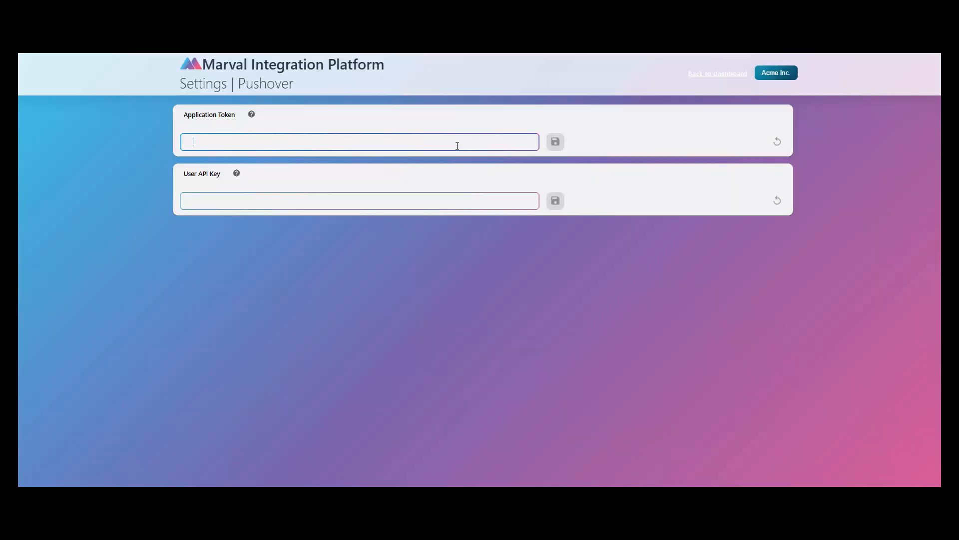
{"action": "left_click", "coordinate": [402, 197]}
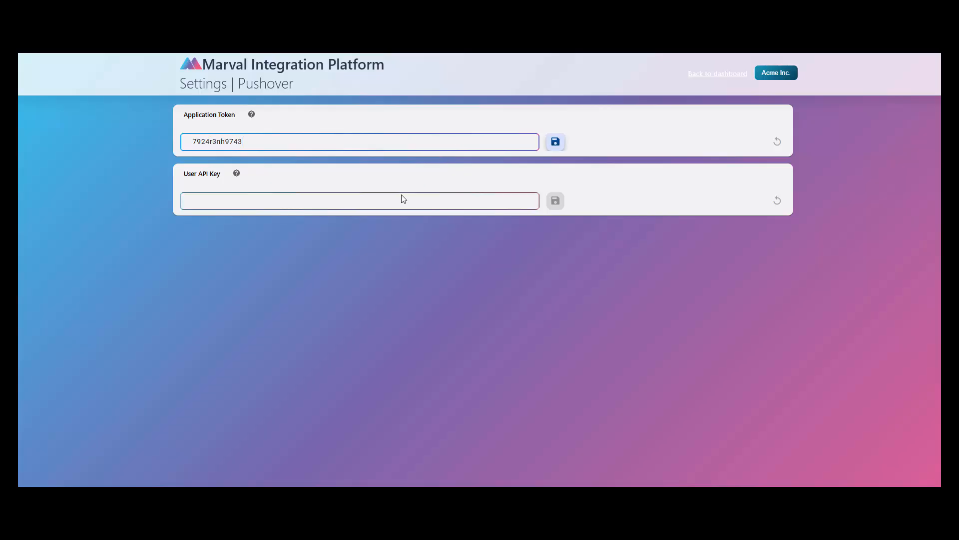
{"action": "left_click", "coordinate": [555, 141]}
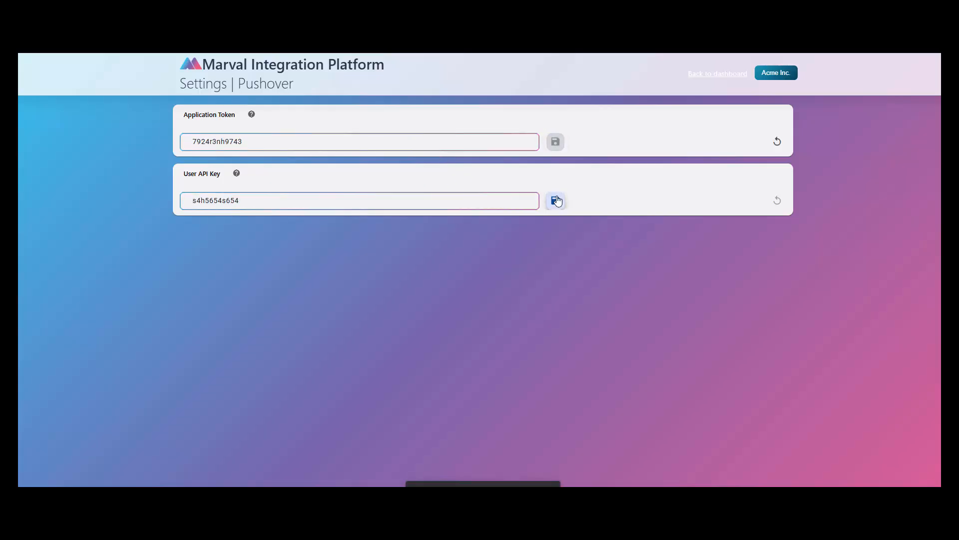
{"action": "left_click", "coordinate": [555, 200]}
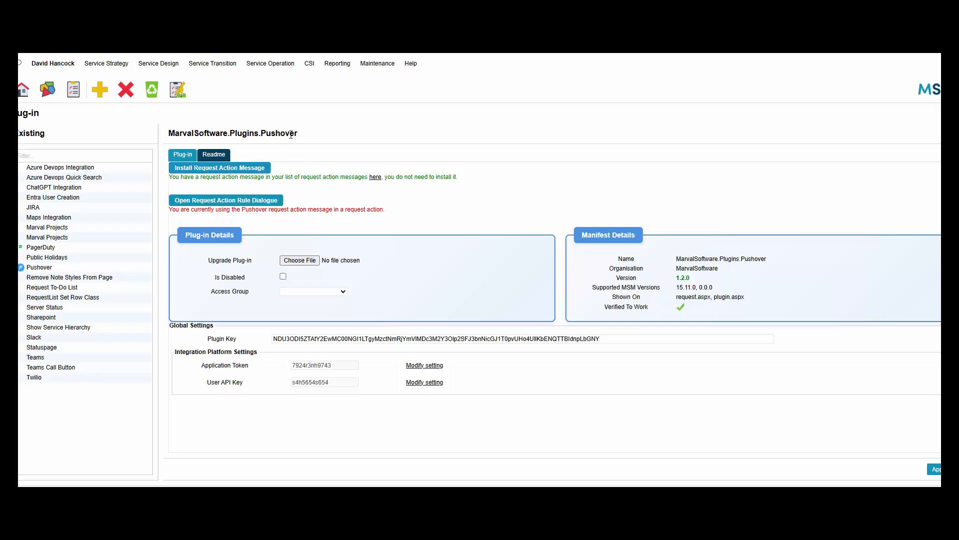
Delete the duplicate Pushover Integration Message - Automated entries, such as Automated1, from the request action messages.
{"action": "left_click", "coordinate": [375, 179]}
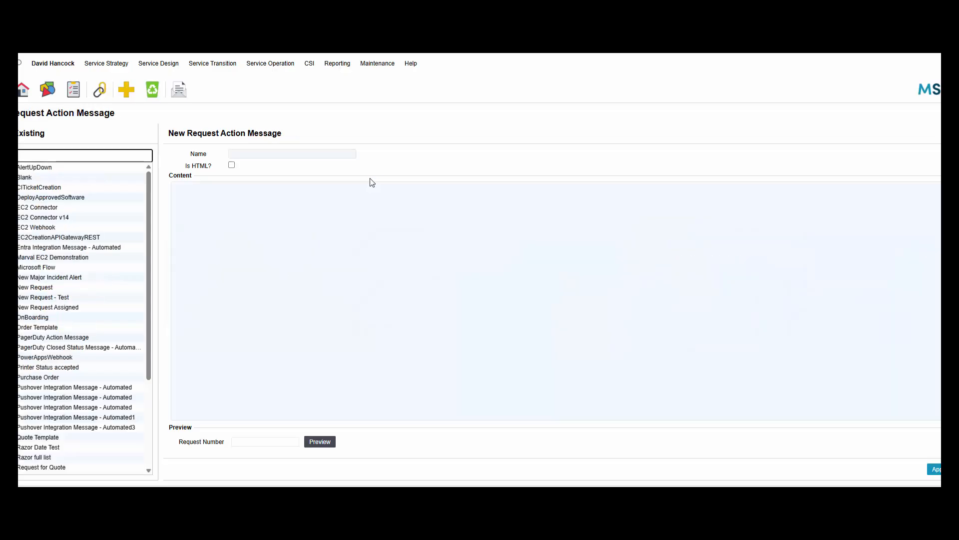
{"action": "left_click_drag", "start_coordinate": [149, 252], "coordinate": [162, 357]}
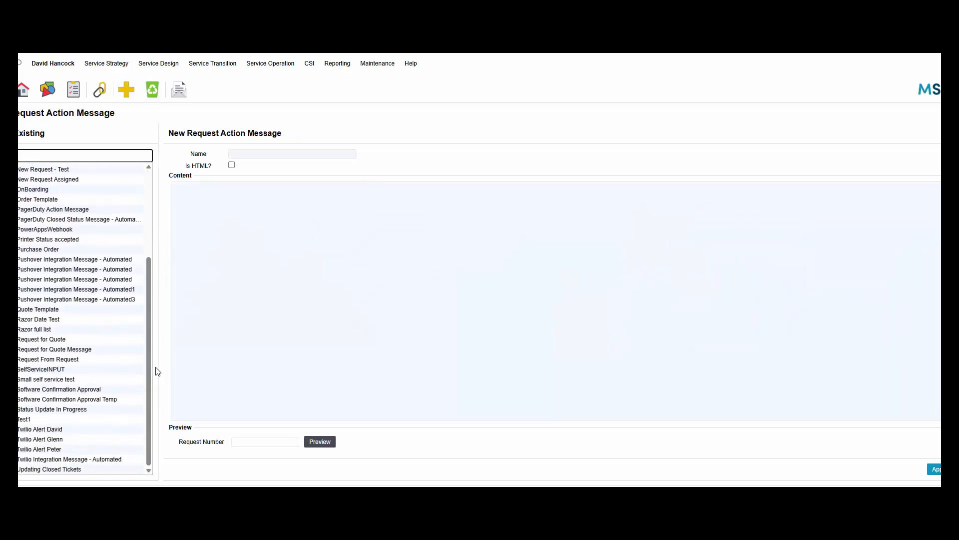
{"action": "left_click", "coordinate": [110, 263]}
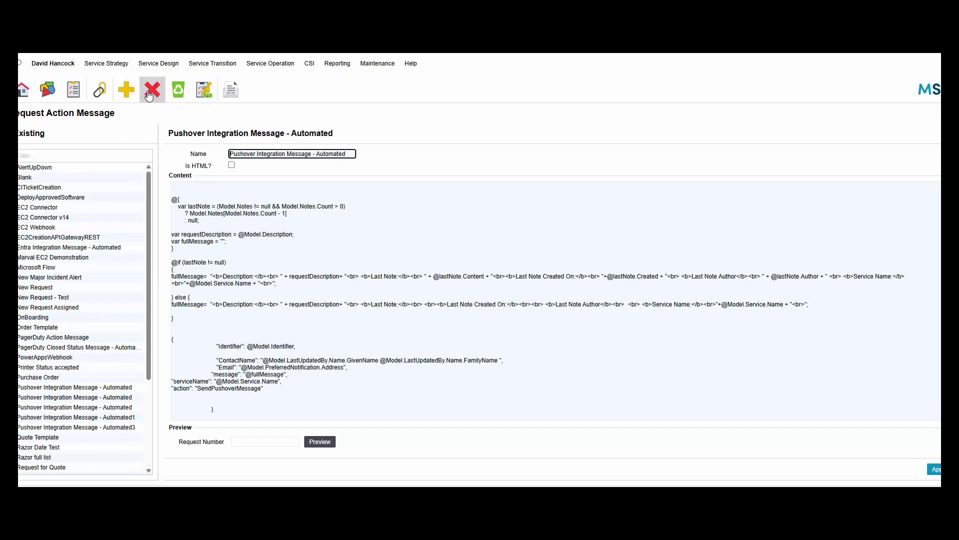
{"action": "left_click", "coordinate": [153, 89]}
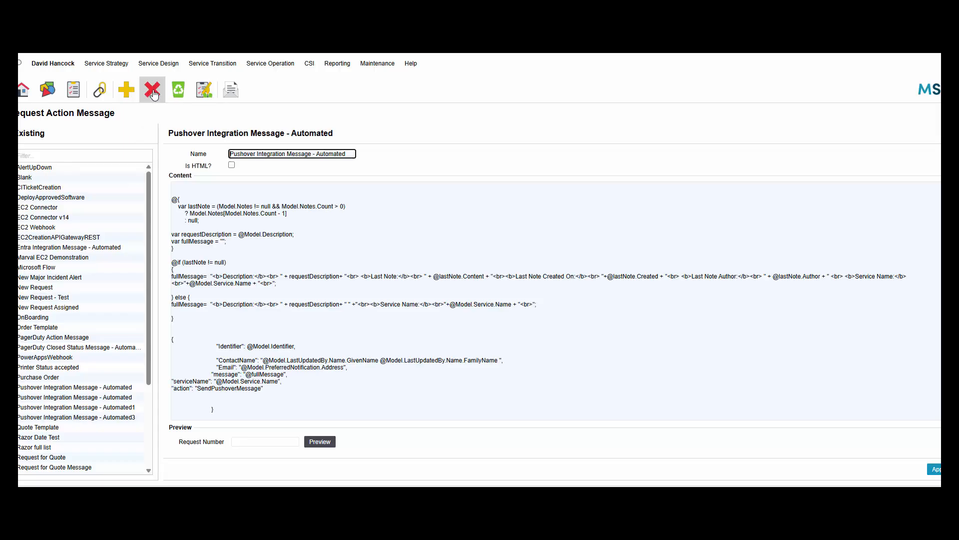
{"action": "left_click", "coordinate": [115, 397]}
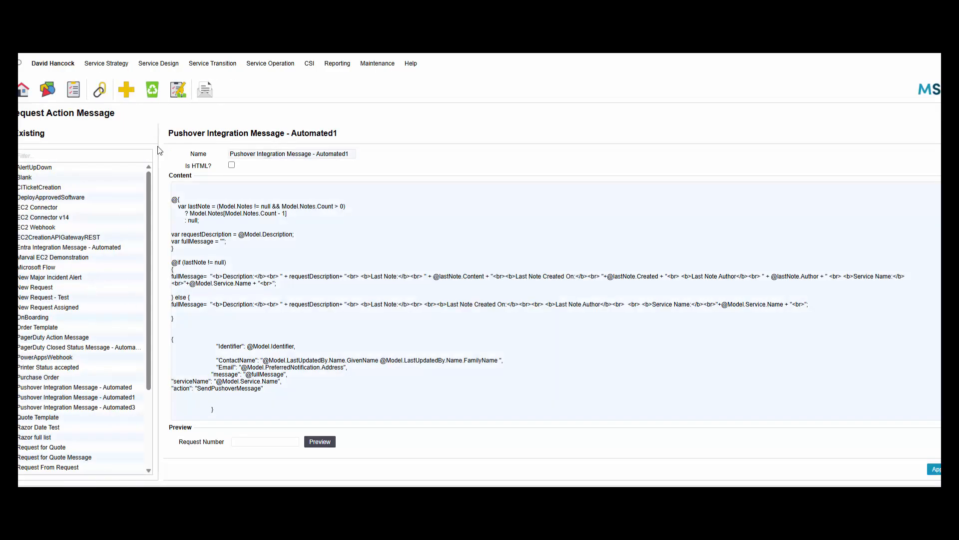
{"action": "left_click", "coordinate": [152, 90]}
{"action": "left_click", "coordinate": [152, 92]}
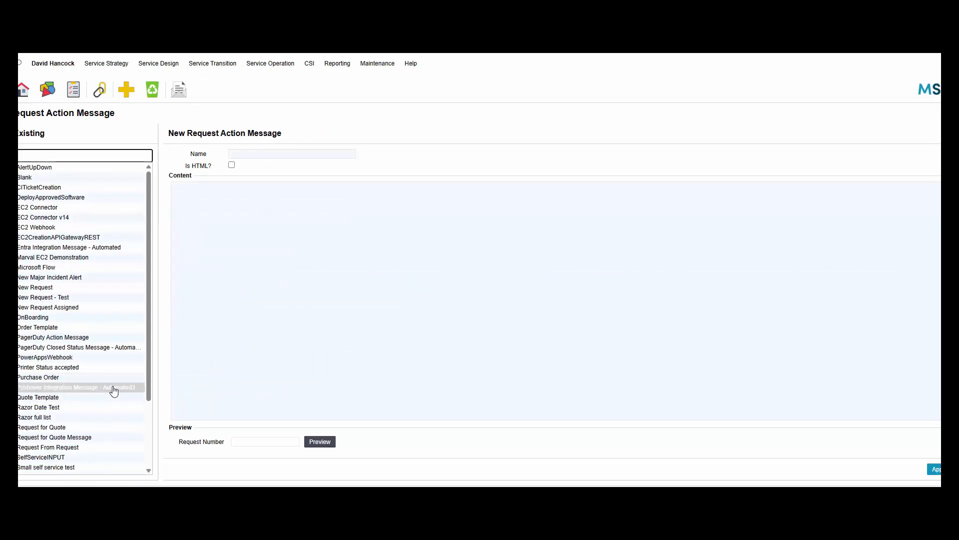
{"action": "left_click", "coordinate": [113, 388]}
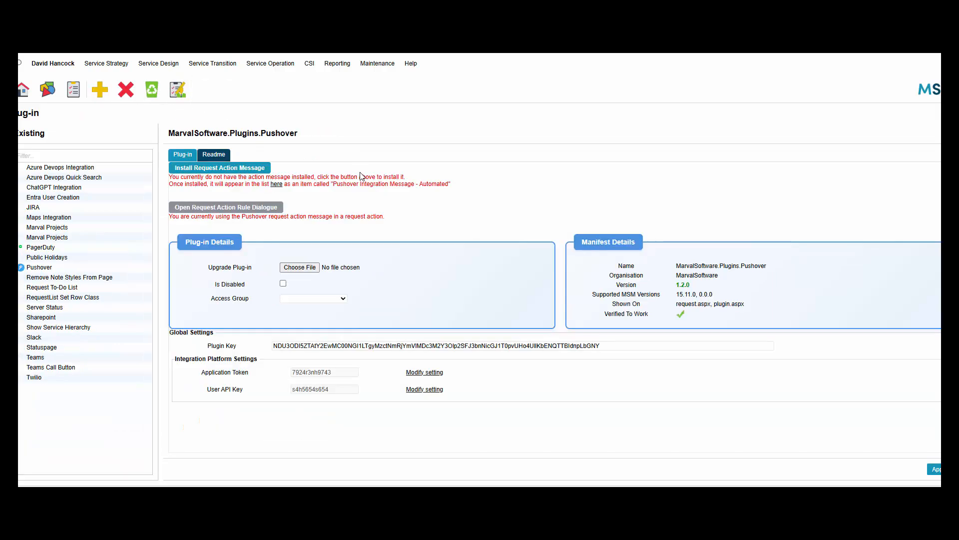
Install the Pushover request action message, then open it to review its content code.
{"action": "left_click", "coordinate": [217, 169]}
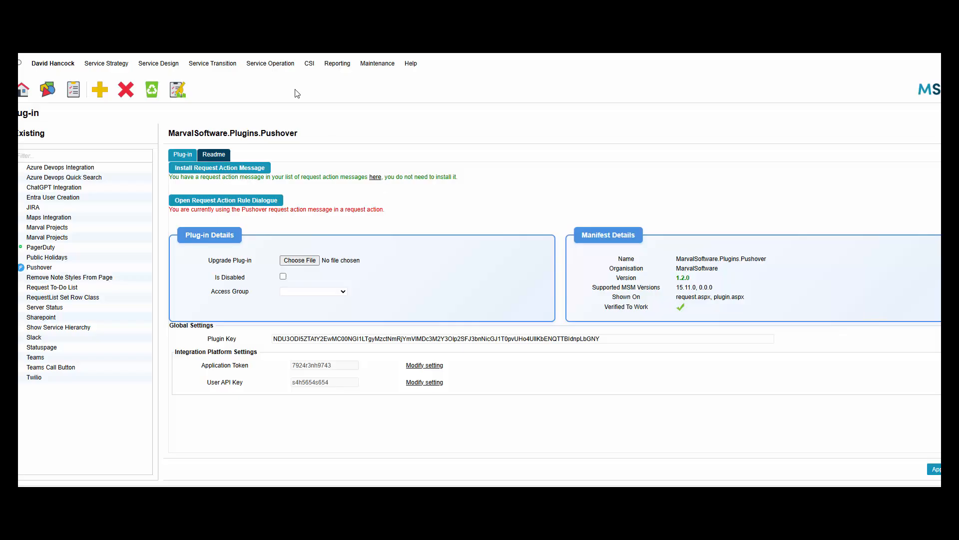
{"action": "left_click", "coordinate": [235, 30]}
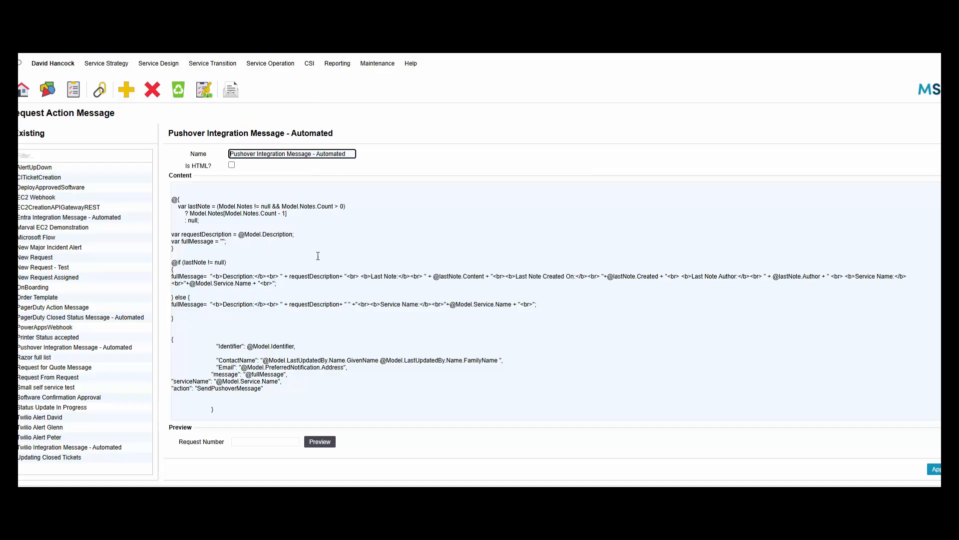
{"action": "left_click", "coordinate": [297, 264]}
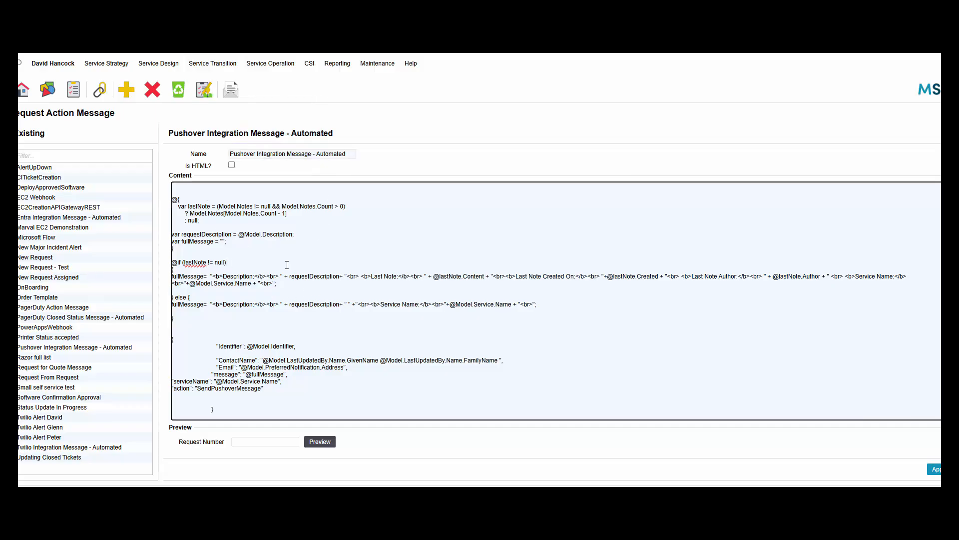
{"action": "scroll", "coordinate": [287, 265], "scroll_direction": "down", "scroll_amount": 1}
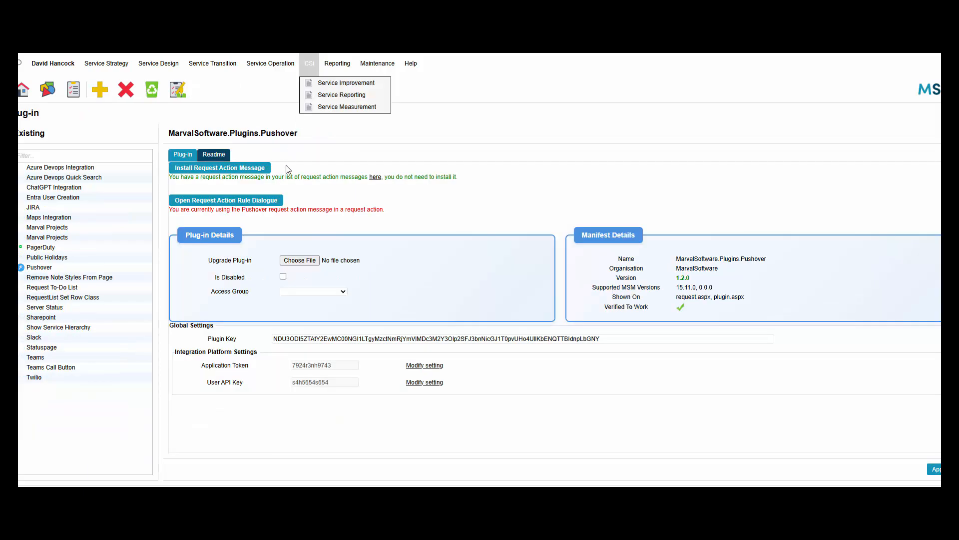
In the Request Action Rule dialog, install a rule for workflow Incident and status Accepted.
{"action": "left_click", "coordinate": [257, 201]}
{"action": "left_click", "coordinate": [479, 145]}
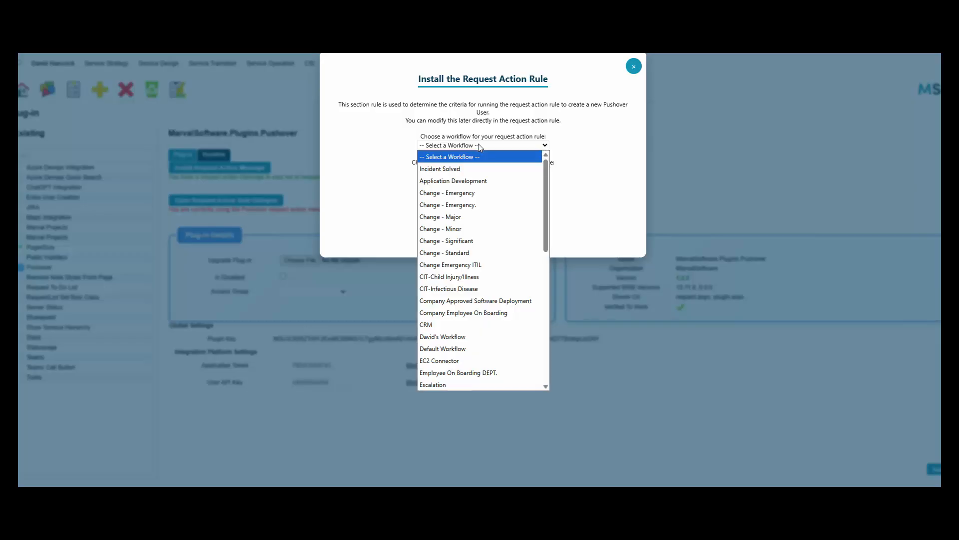
{"action": "left_click", "coordinate": [480, 148]}
{"action": "left_click", "coordinate": [481, 148]}
{"action": "scroll", "coordinate": [484, 230], "scroll_direction": "down", "scroll_amount": 6}
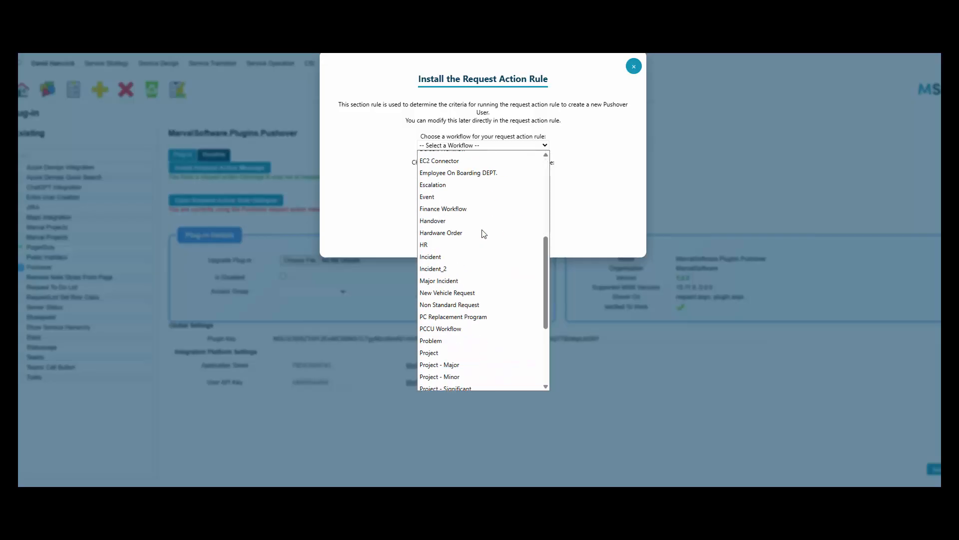
{"action": "scroll", "coordinate": [487, 269], "scroll_direction": "up", "scroll_amount": 6}
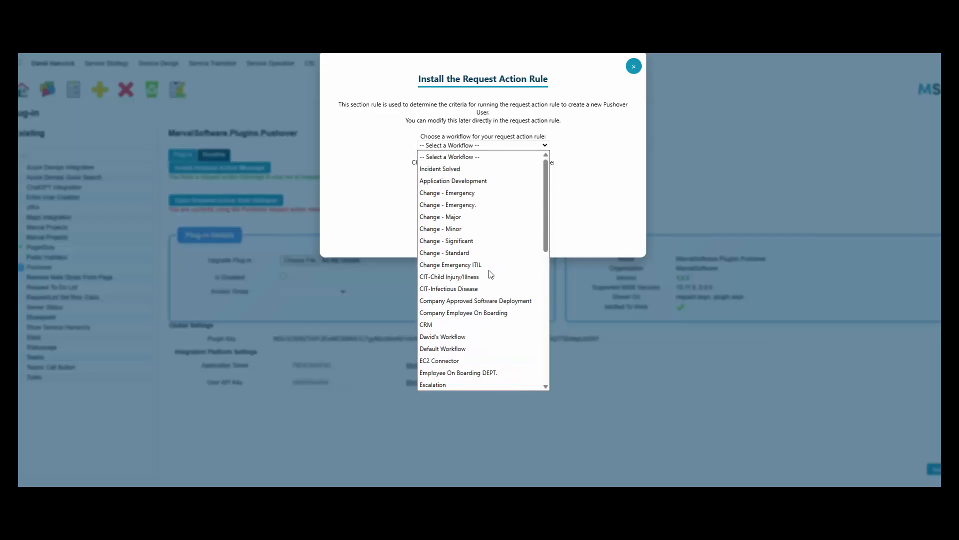
{"action": "scroll", "coordinate": [486, 262], "scroll_direction": "down", "scroll_amount": 8}
{"action": "left_click", "coordinate": [456, 157]}
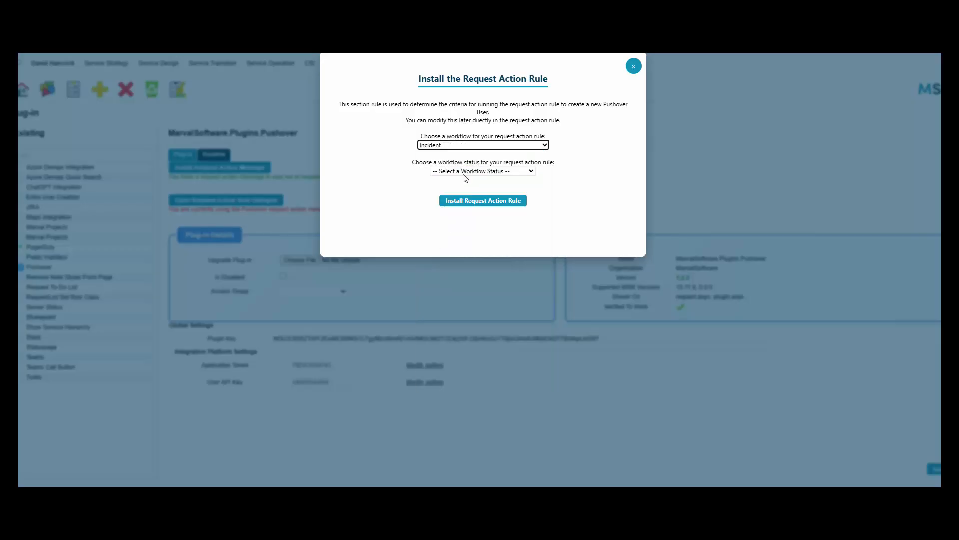
{"action": "left_click", "coordinate": [465, 172]}
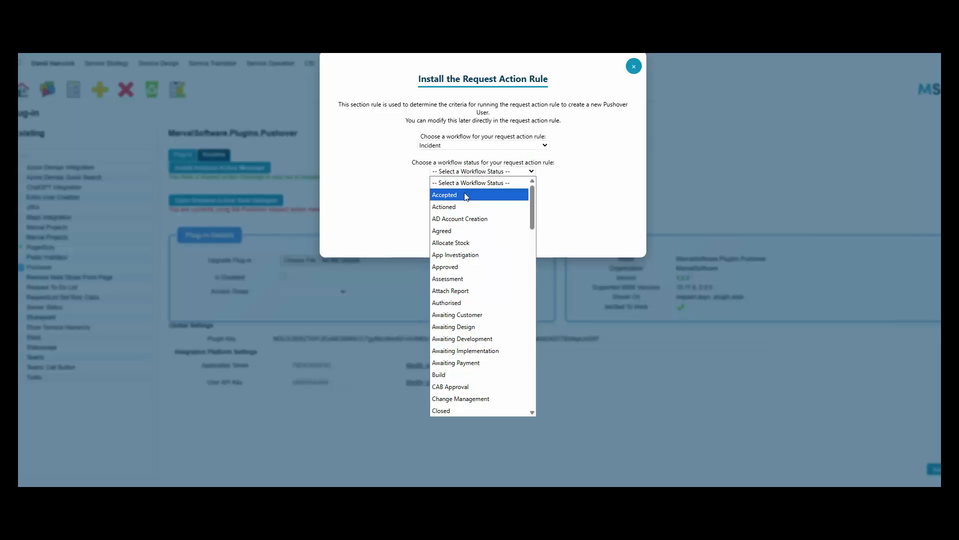
{"action": "left_click", "coordinate": [465, 195]}
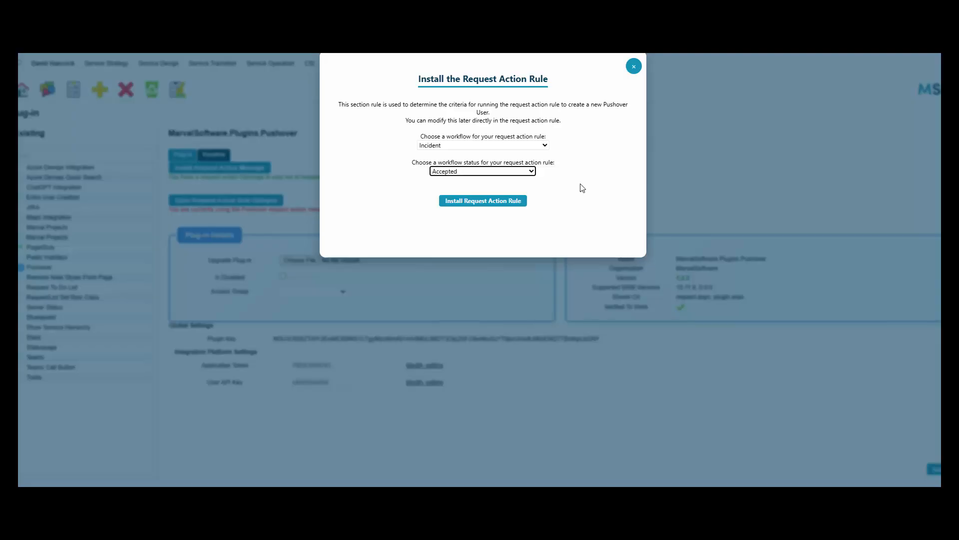
{"action": "left_click", "coordinate": [480, 207]}
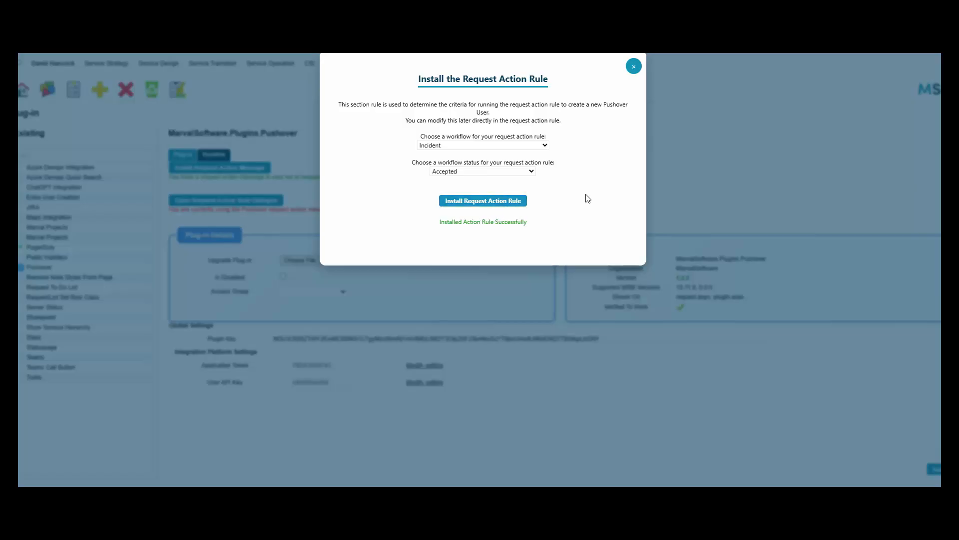
{"action": "left_click", "coordinate": [633, 66]}
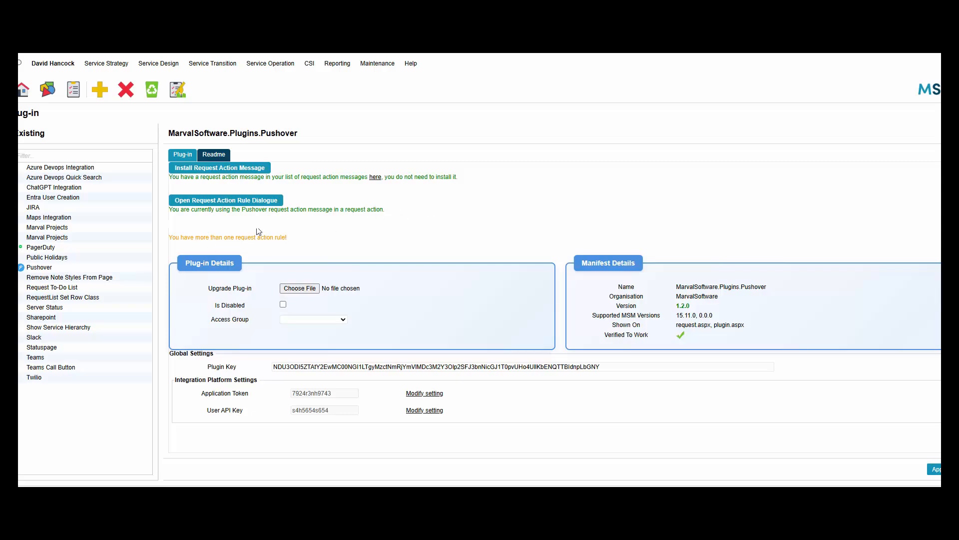
In Request Maintenance's action rules list, set the older Pushover rule inactive and apply.
{"action": "left_click", "coordinate": [378, 63]}
{"action": "left_click", "coordinate": [382, 83]}
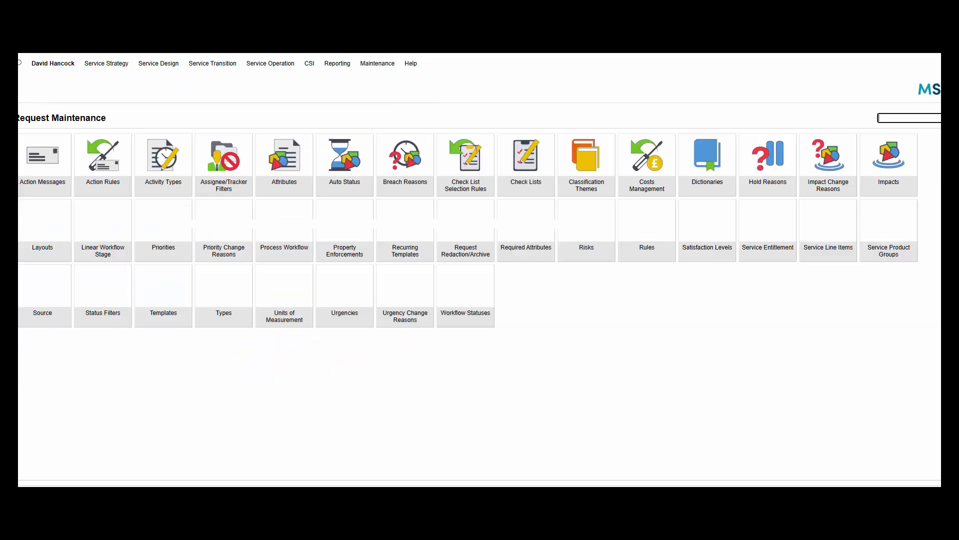
{"action": "left_click", "coordinate": [118, 163]}
{"action": "scroll", "coordinate": [339, 305], "scroll_direction": "down", "scroll_amount": 4}
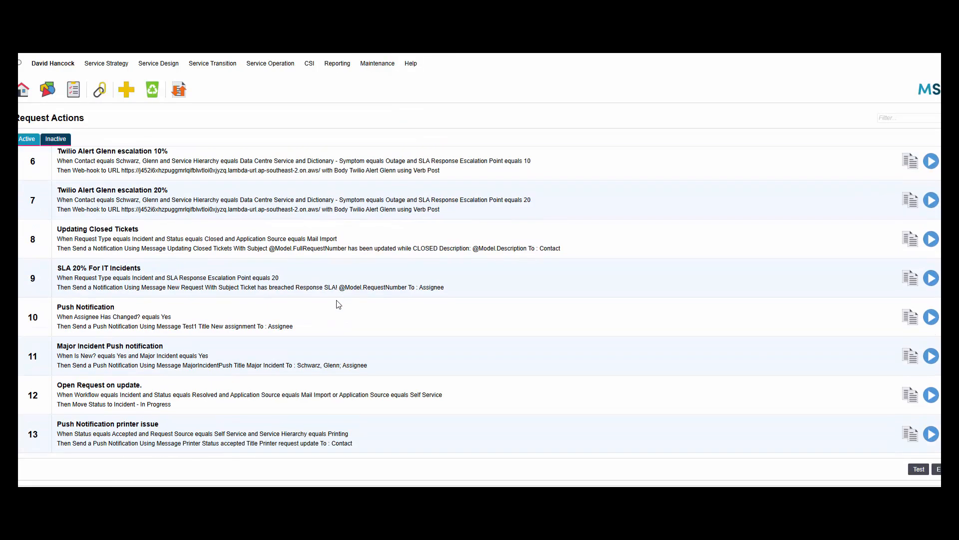
{"action": "scroll", "coordinate": [338, 304], "scroll_direction": "down", "scroll_amount": 5}
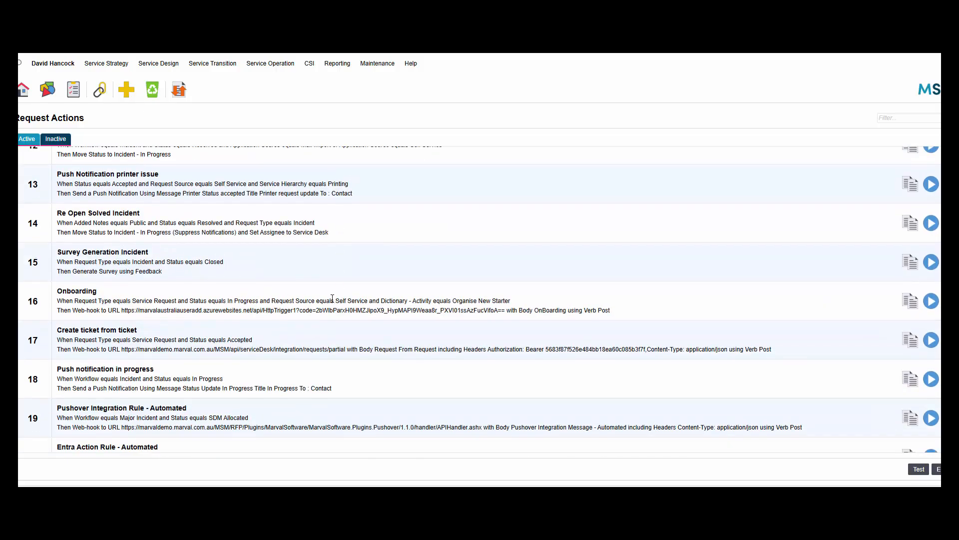
{"action": "scroll", "coordinate": [332, 297], "scroll_direction": "down", "scroll_amount": 6}
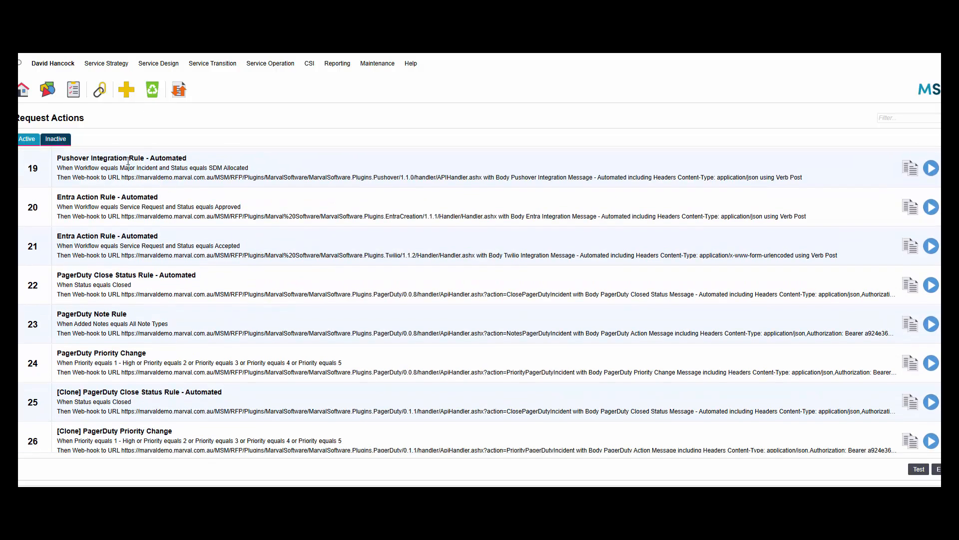
{"action": "left_click", "coordinate": [912, 172]}
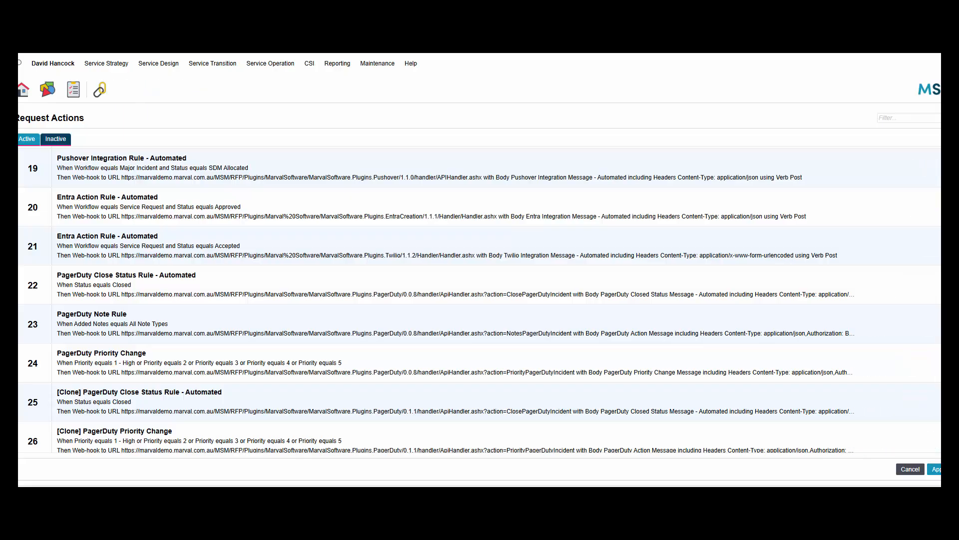
{"action": "left_click", "coordinate": [873, 170]}
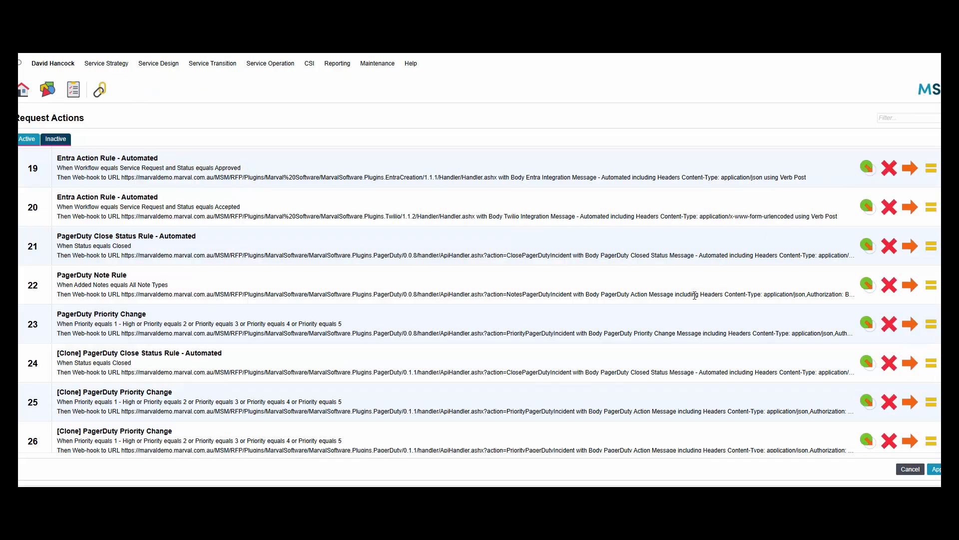
{"action": "scroll", "coordinate": [700, 297], "scroll_direction": "down", "scroll_amount": 2}
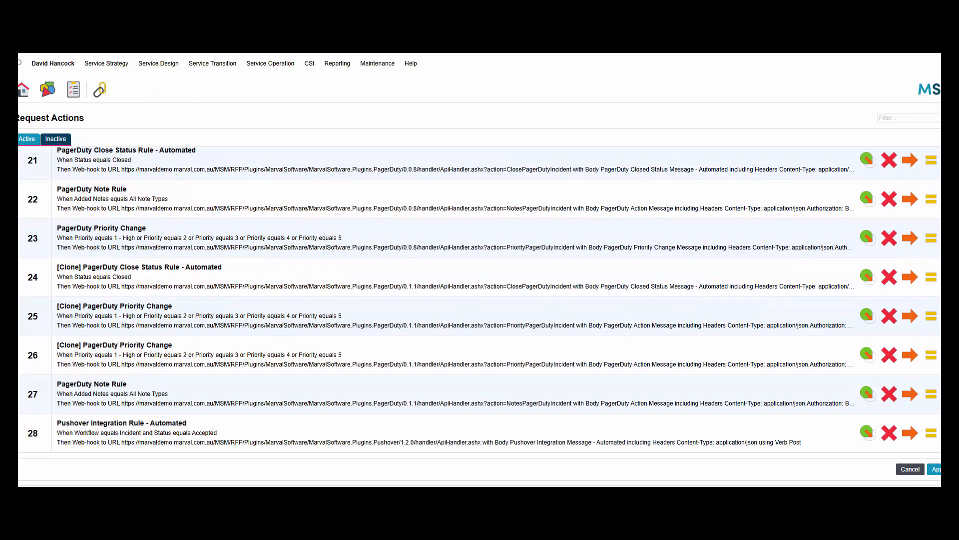
{"action": "left_click", "coordinate": [931, 467]}
Return to the Pushover plug-in page and reload it.
{"action": "mouse_move", "coordinate": [310, 63]}
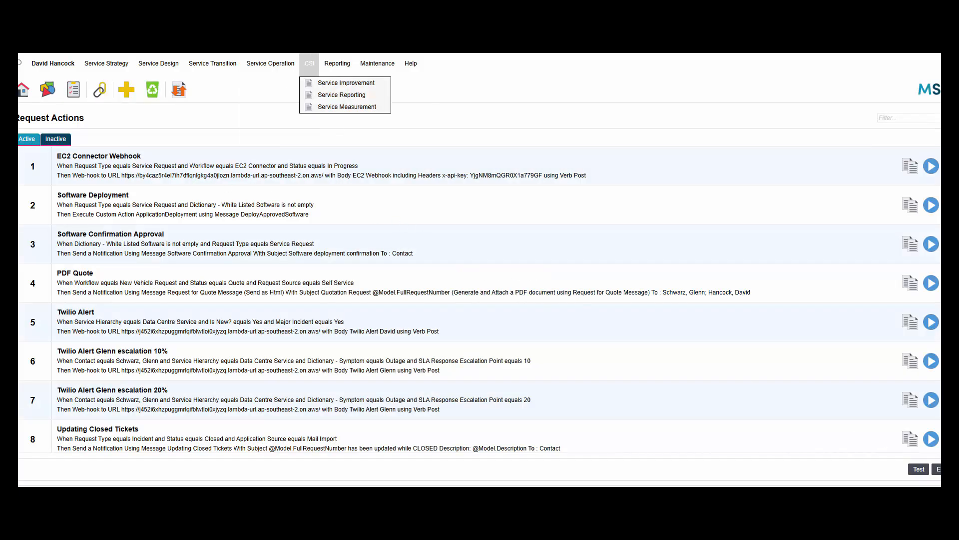
{"action": "key", "text": "ctrl+shift+Tab"}
{"action": "key", "text": "F5"}
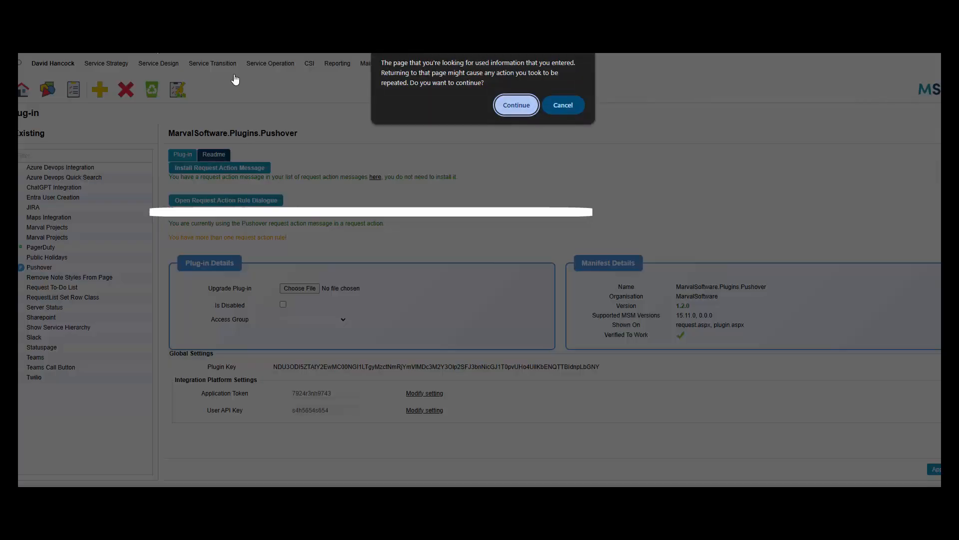
Confirm the reload, then select version 1.2.0 in rule 28's web-hook URL.
{"action": "left_click", "coordinate": [499, 107]}
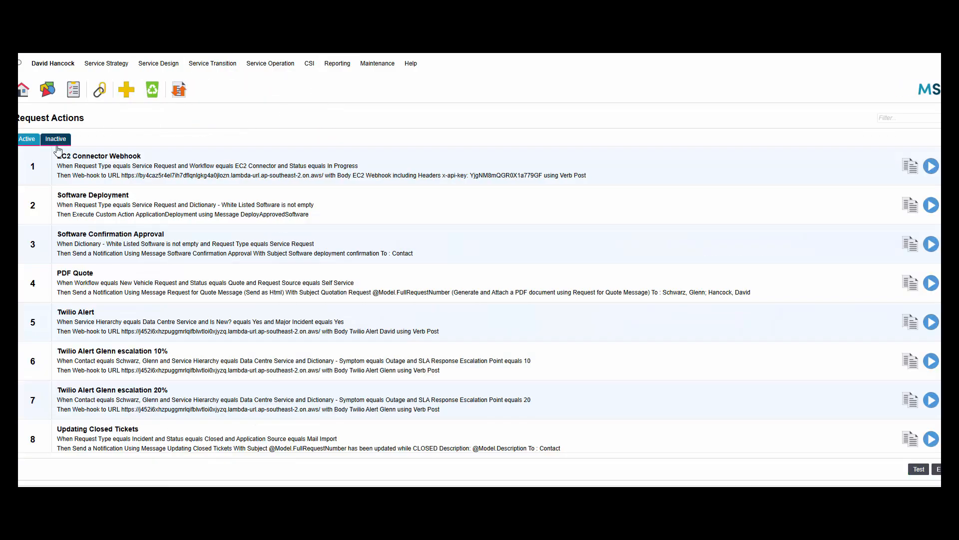
{"action": "scroll", "coordinate": [349, 388], "scroll_direction": "down", "scroll_amount": 15}
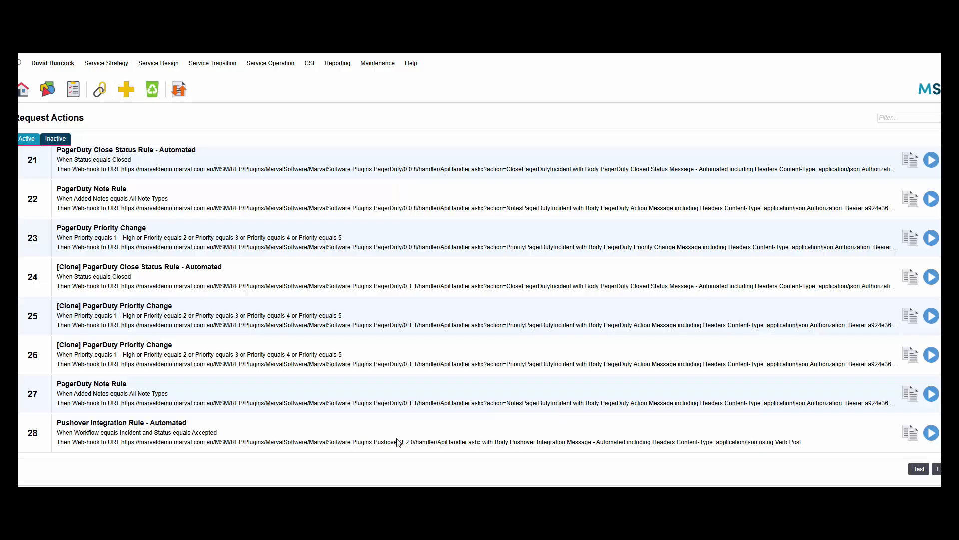
{"action": "left_click_drag", "start_coordinate": [407, 441], "coordinate": [413, 439]}
{"action": "left_click_drag", "start_coordinate": [394, 441], "coordinate": [414, 442]}
Change the Pushover rule's web-hook URL plug-in version to 1.1.0 and apply.
{"action": "left_click", "coordinate": [930, 436]}
{"action": "left_click", "coordinate": [529, 86]}
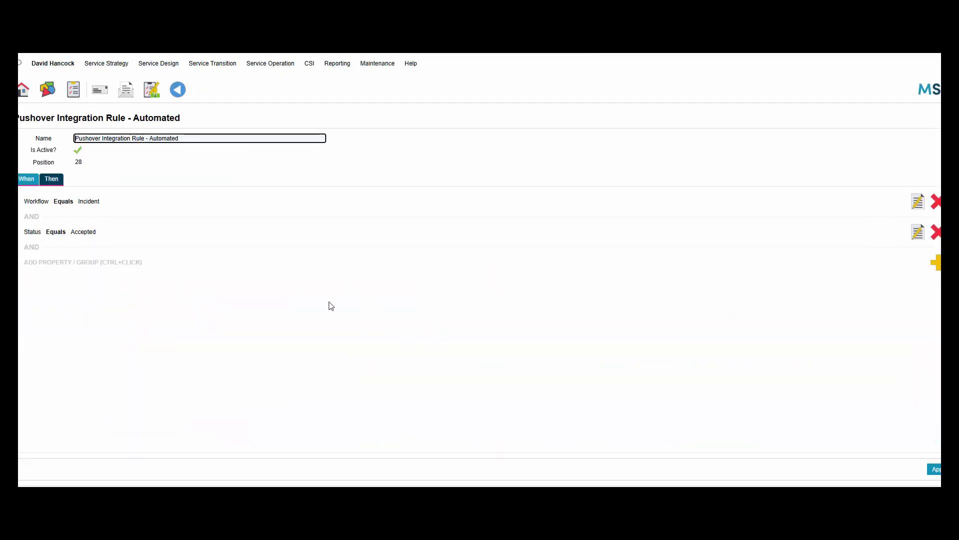
{"action": "left_click", "coordinate": [52, 179]}
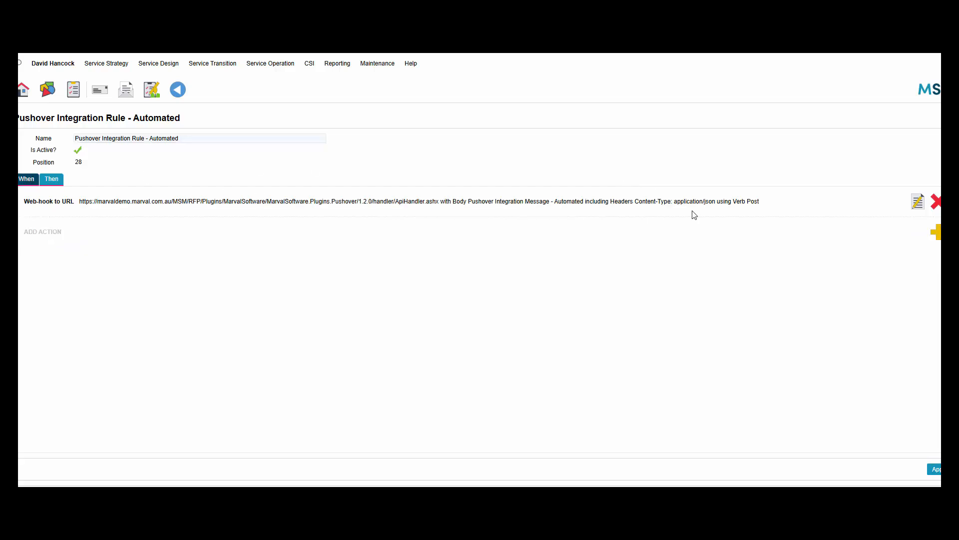
{"action": "left_click", "coordinate": [915, 203]}
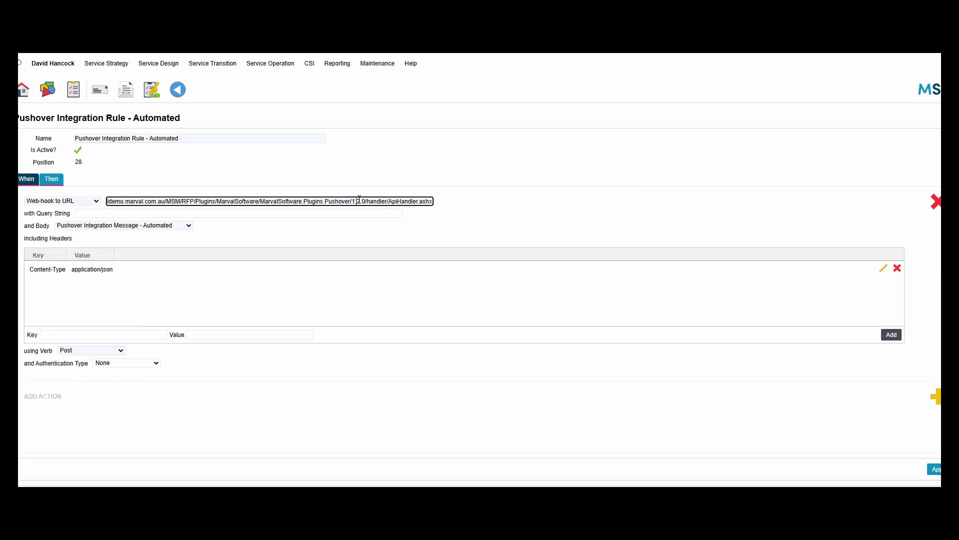
{"action": "key", "text": "BackSpace"}
{"action": "type", "text": "1"}
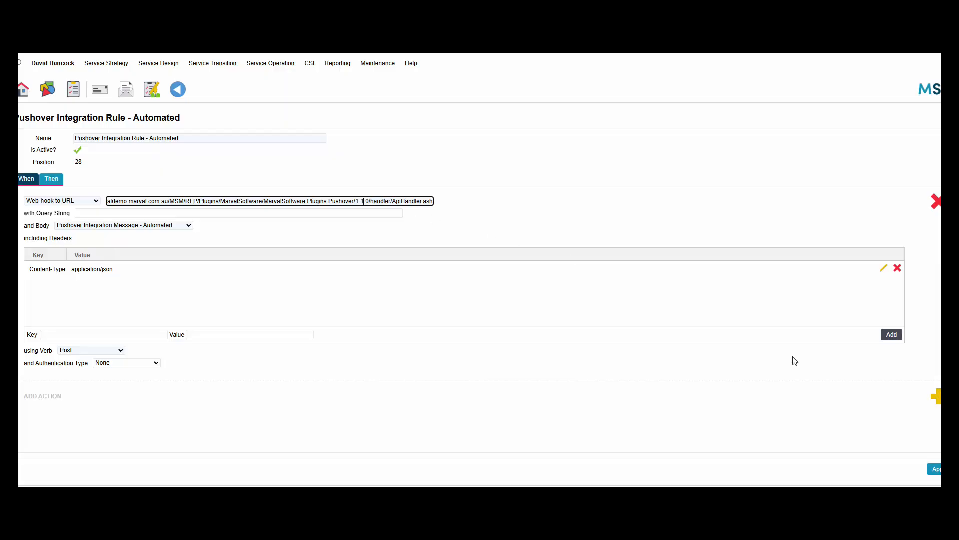
{"action": "left_click", "coordinate": [933, 469]}
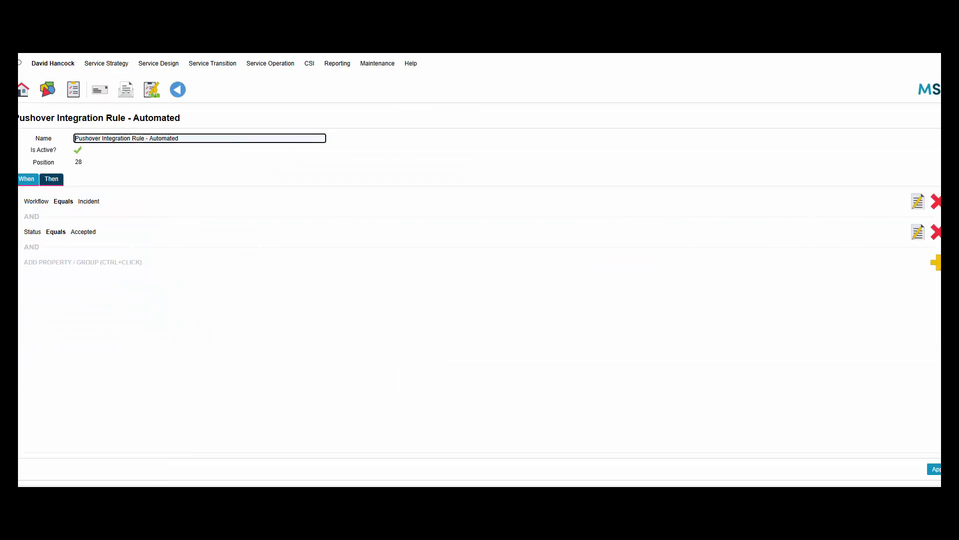
Edit the web-hook URL plug-in version back to 1.2.0.
{"action": "left_click", "coordinate": [52, 179]}
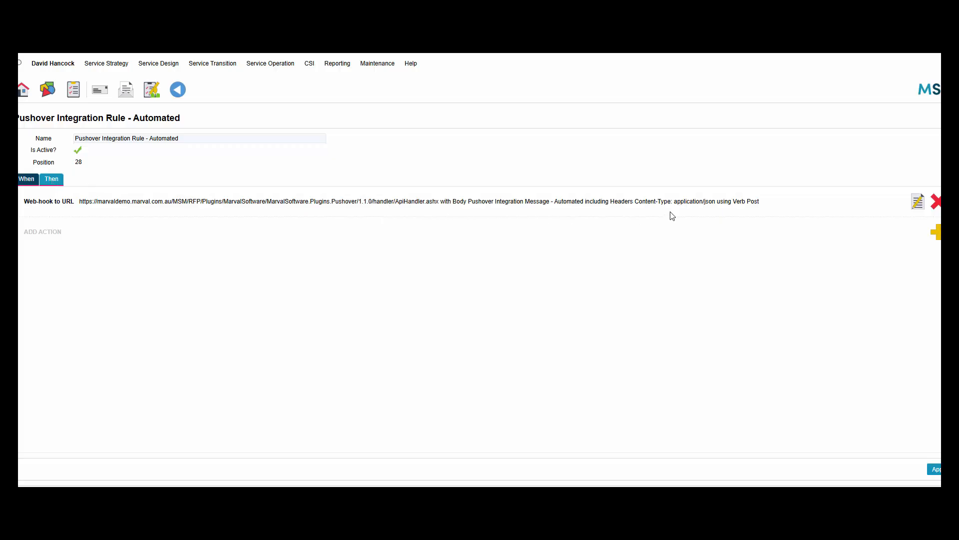
{"action": "left_click", "coordinate": [917, 202]}
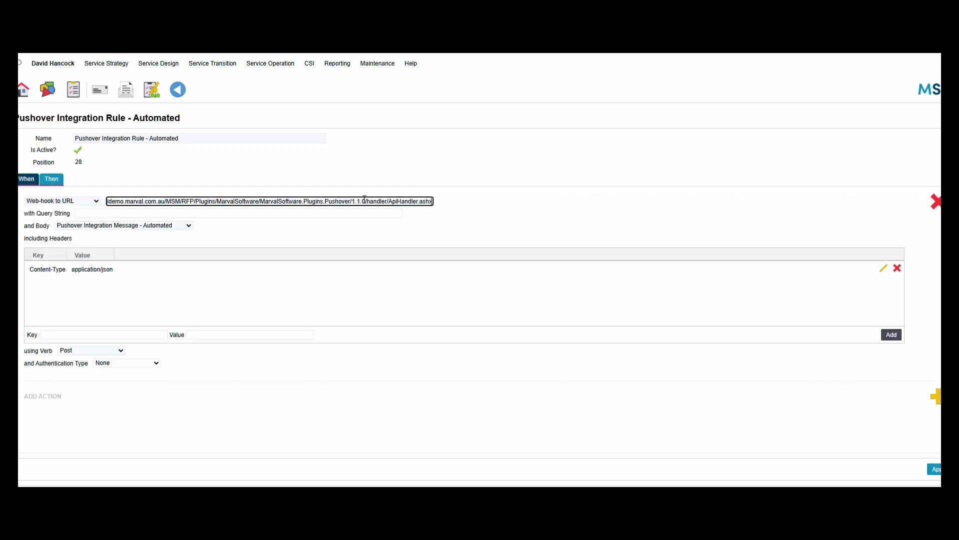
{"action": "key", "text": "BackSpace"}
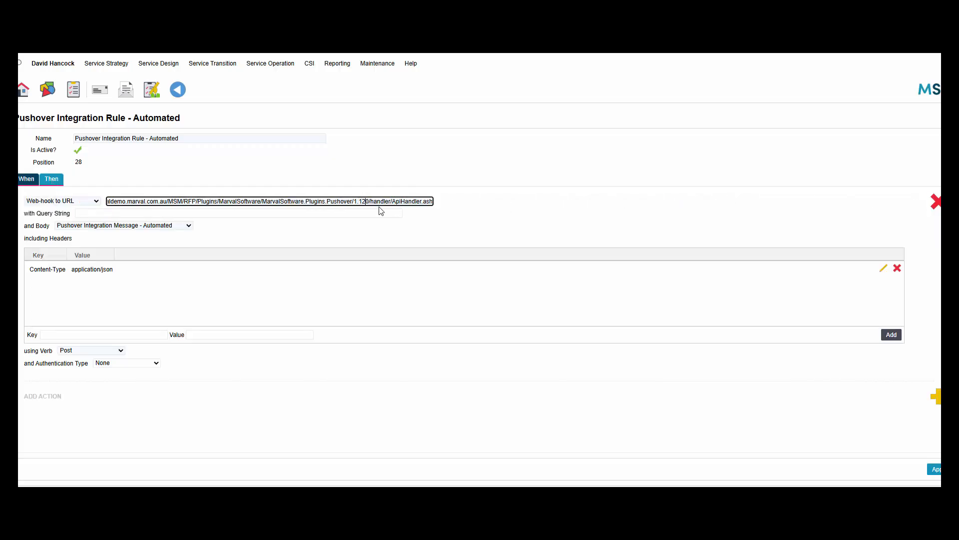
{"action": "key", "text": "BackSpace"}
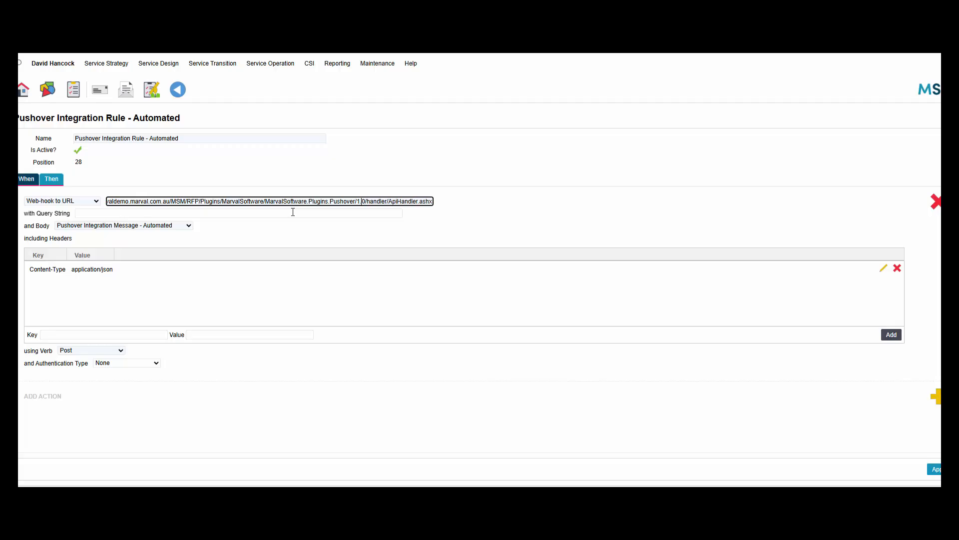
{"action": "type", "text": "2"}
{"action": "left_click", "coordinate": [29, 181]}
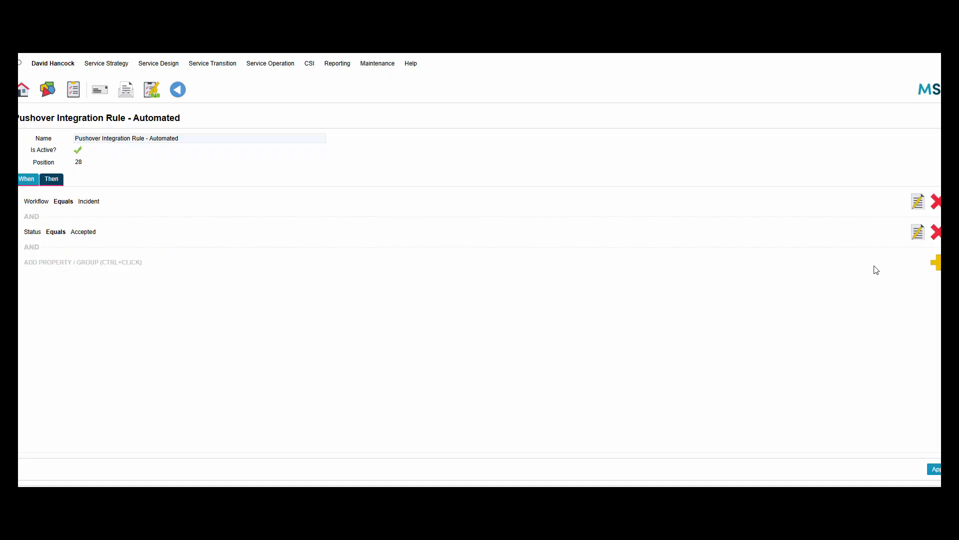
Add a When condition on the Major Incident property with operator Equals and value Yes.
{"action": "left_click", "coordinate": [934, 263]}
{"action": "left_click", "coordinate": [50, 264]}
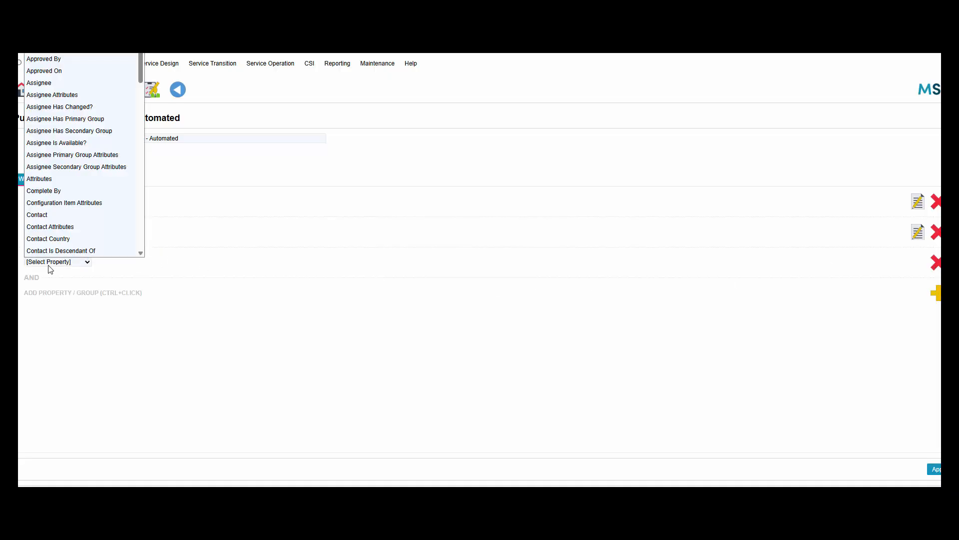
{"action": "type", "text": "is"}
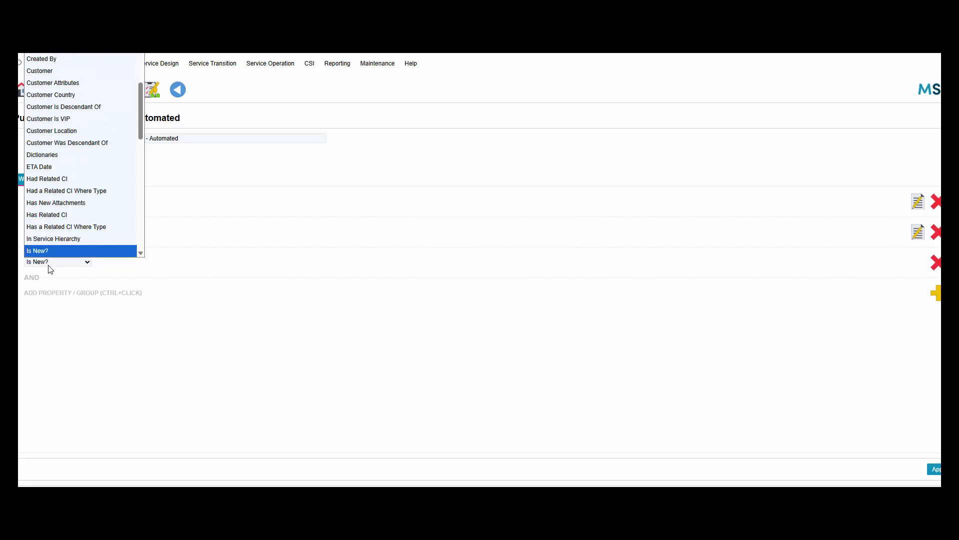
{"action": "key", "text": "Down"}
{"action": "key", "text": "Down"}
{"action": "key", "text": "Down"}
{"action": "key", "text": "Up"}
{"action": "key", "text": "Return"}
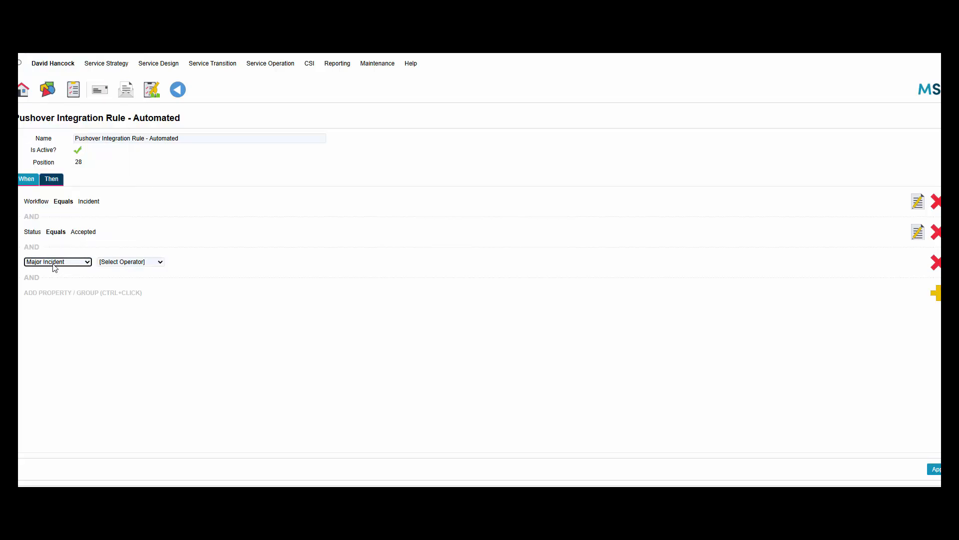
{"action": "left_click", "coordinate": [146, 262]}
{"action": "left_click", "coordinate": [128, 281]}
{"action": "left_click", "coordinate": [138, 264]}
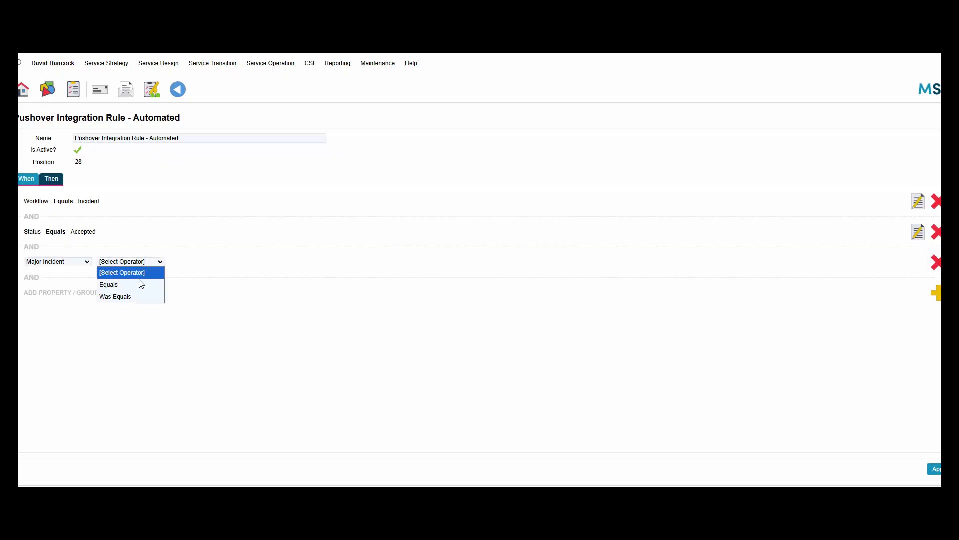
{"action": "left_click", "coordinate": [140, 282]}
{"action": "left_click", "coordinate": [182, 262]}
{"action": "left_click", "coordinate": [199, 284]}
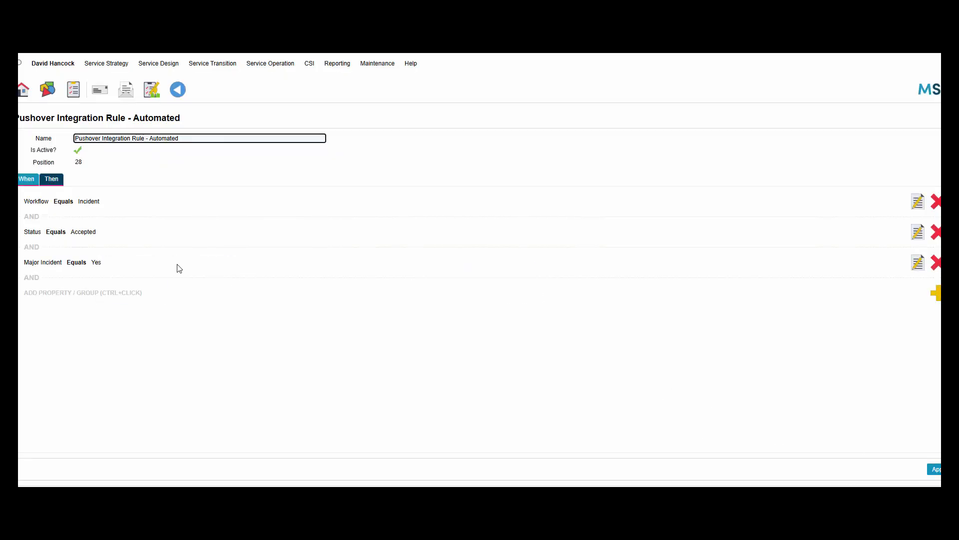
{"action": "left_click", "coordinate": [52, 180]}
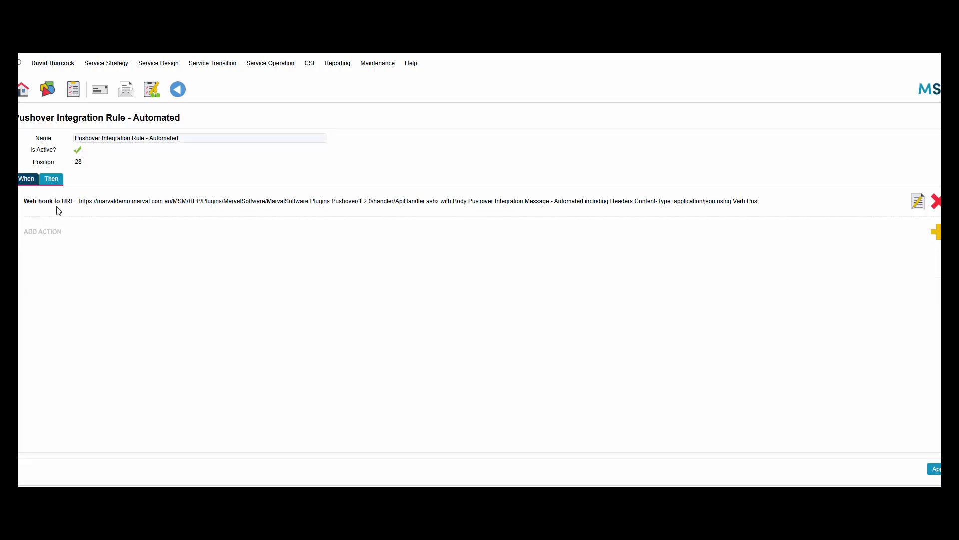
Go back to the Pushover plug-in page and accept the resubmission prompt to reload it.
{"action": "left_click", "coordinate": [27, 180]}
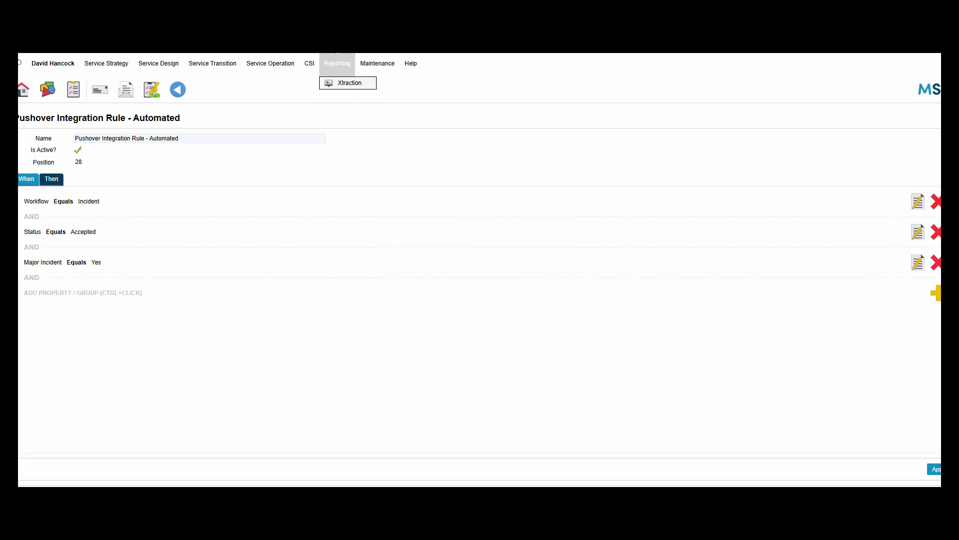
{"action": "left_click", "coordinate": [320, 15]}
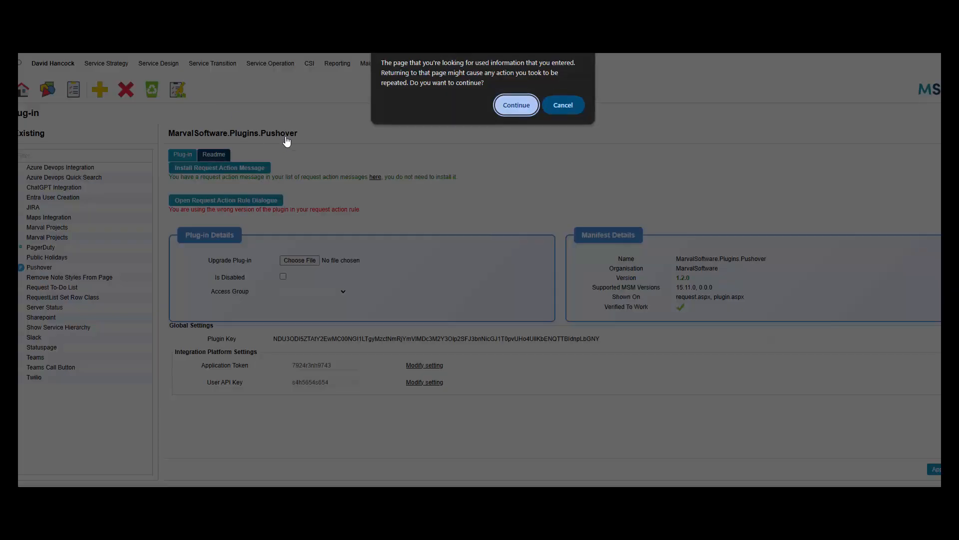
{"action": "left_click", "coordinate": [520, 109]}
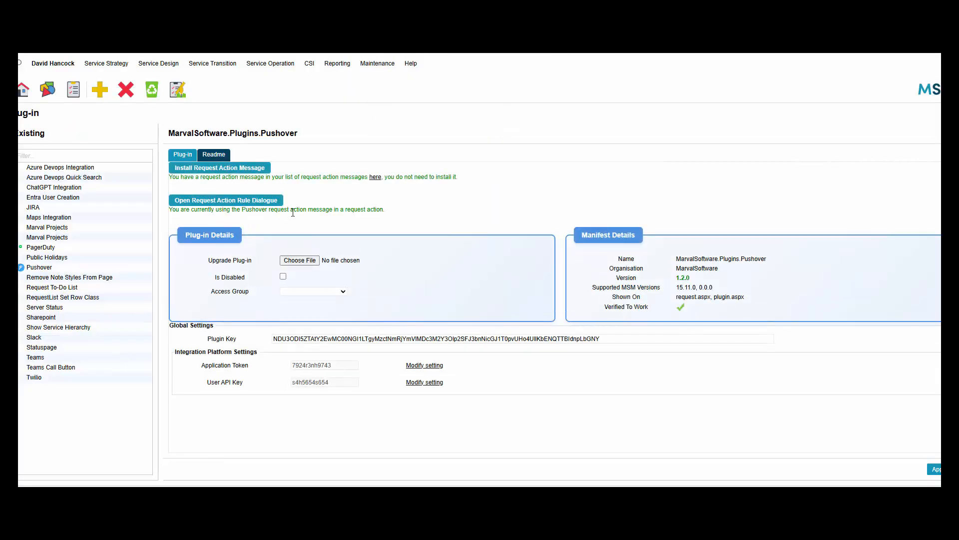